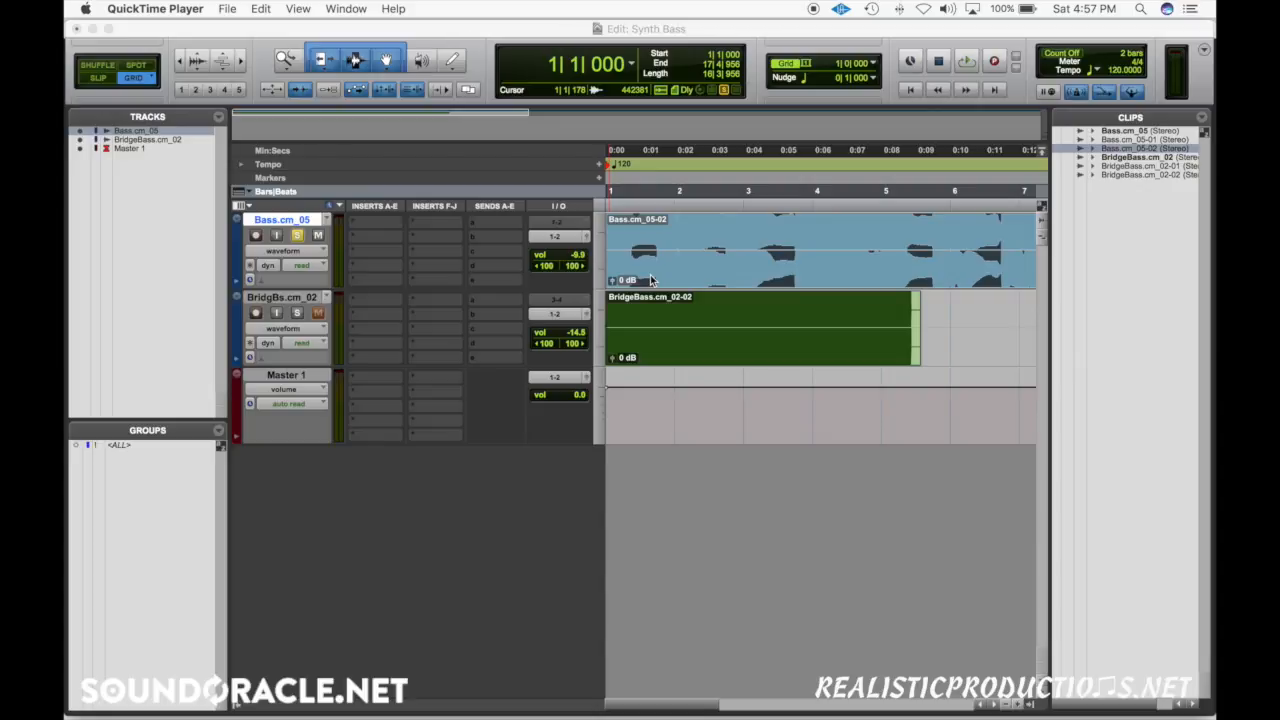
- Insert the FabFilter Pro-Q 2 equalizer on the Bass.cm_05 track and reposition its plug-in window
click(378, 238)
click(400, 254)
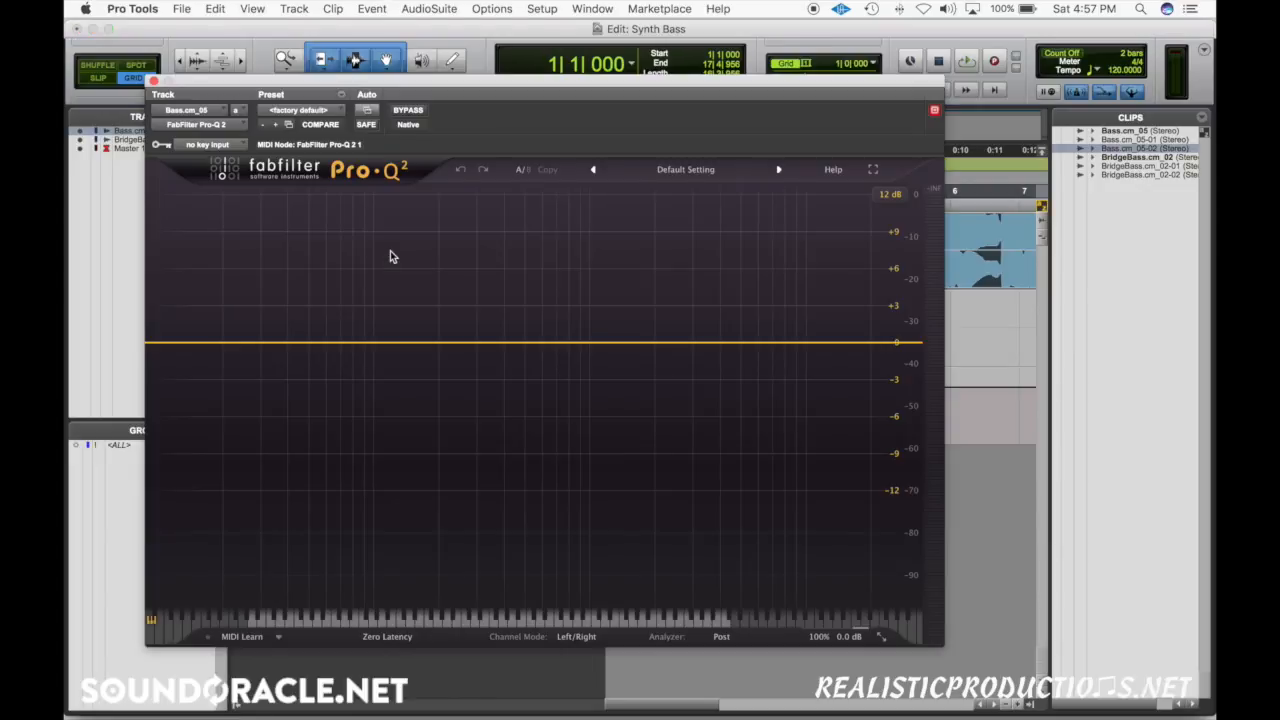
drag(238, 87, 415, 104)
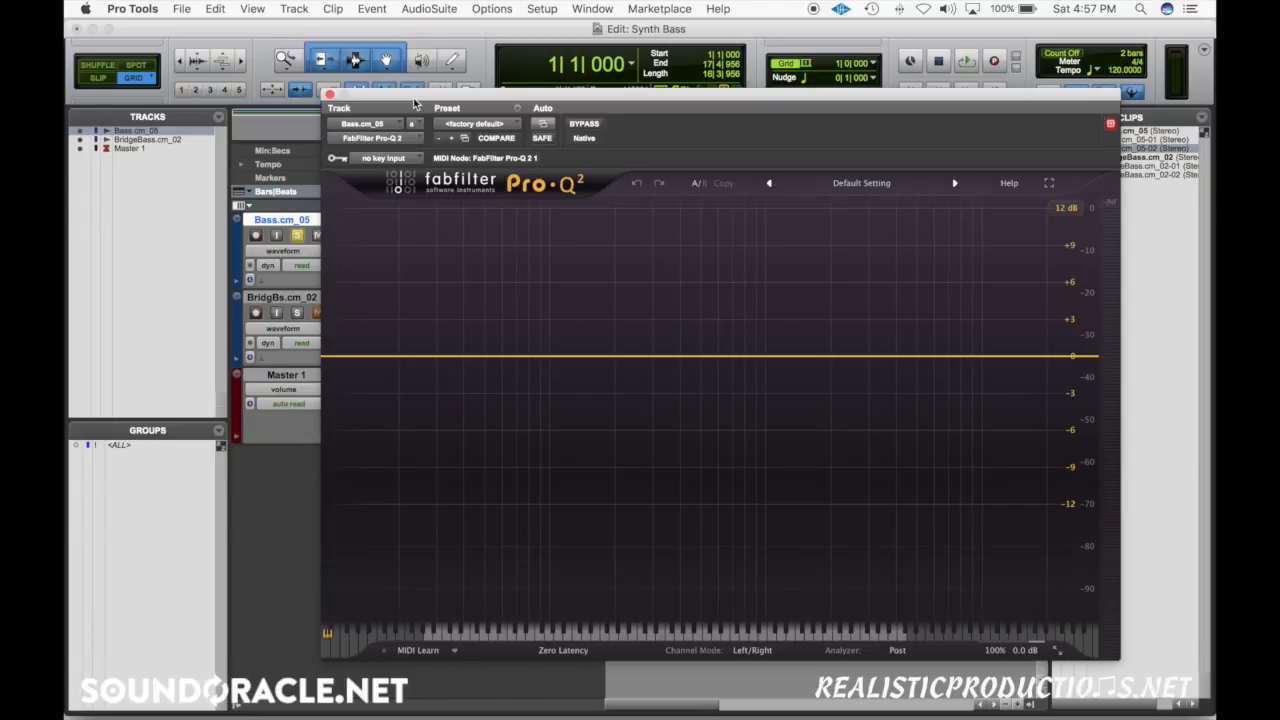
drag(420, 103, 365, 253)
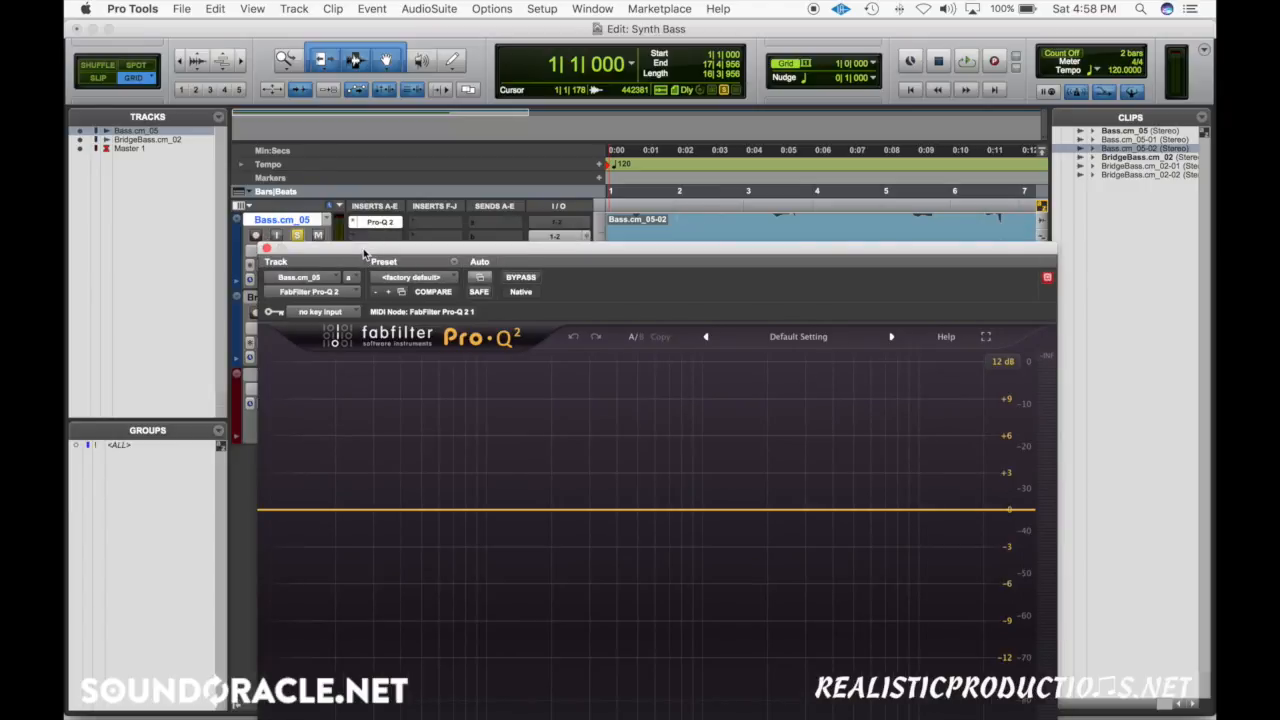
drag(701, 254, 652, 18)
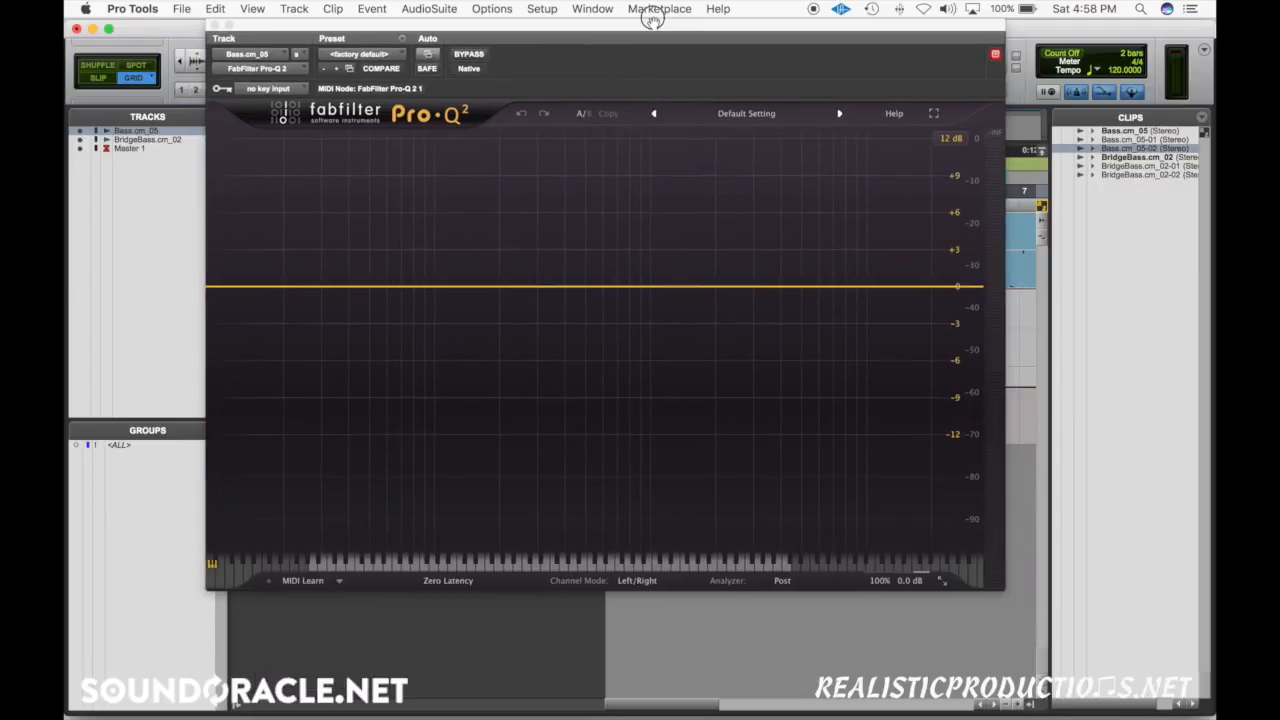
- Try a high cut band swept down to about 17 Hz during playback, and delete the band
key(space)
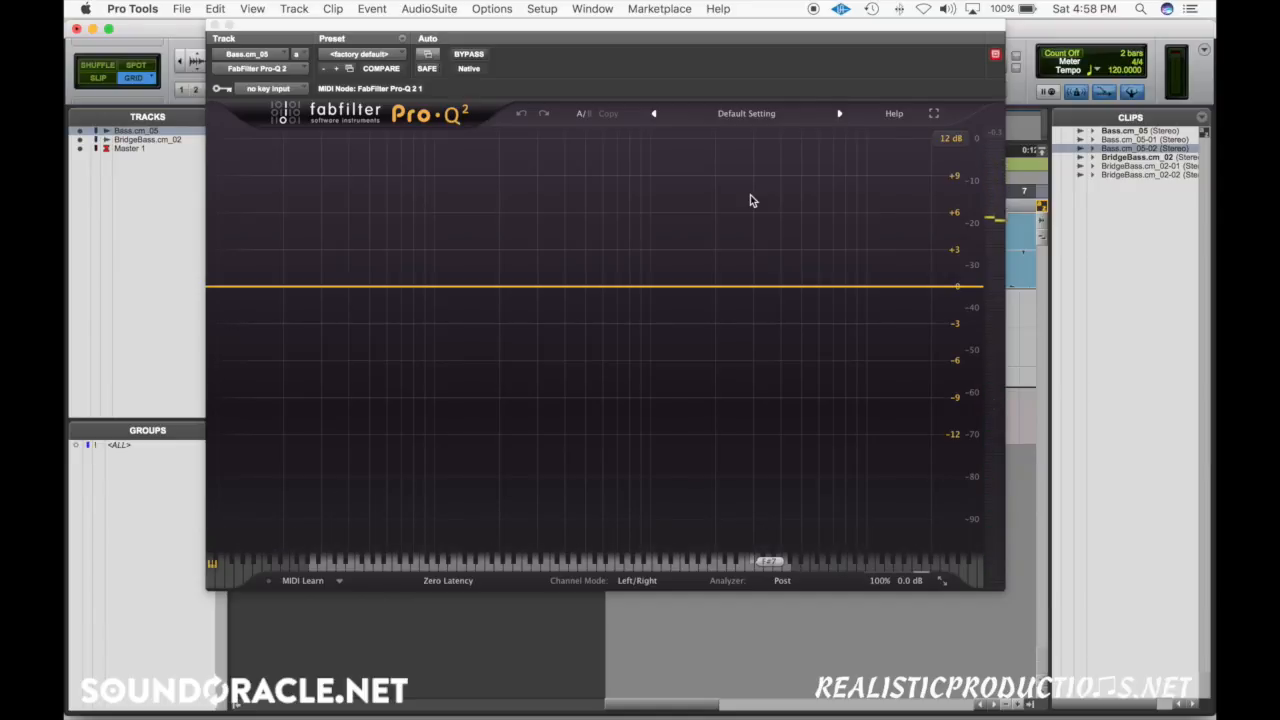
click(964, 288)
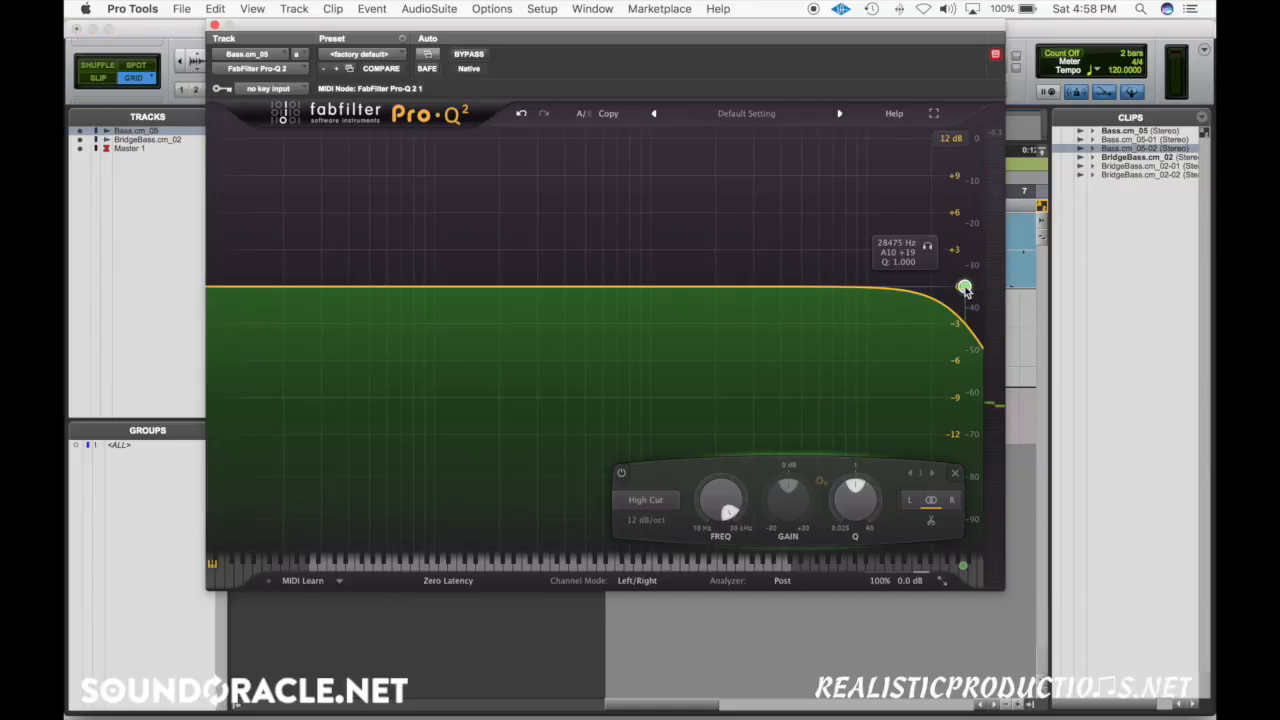
drag(964, 288, 267, 280)
key(space)
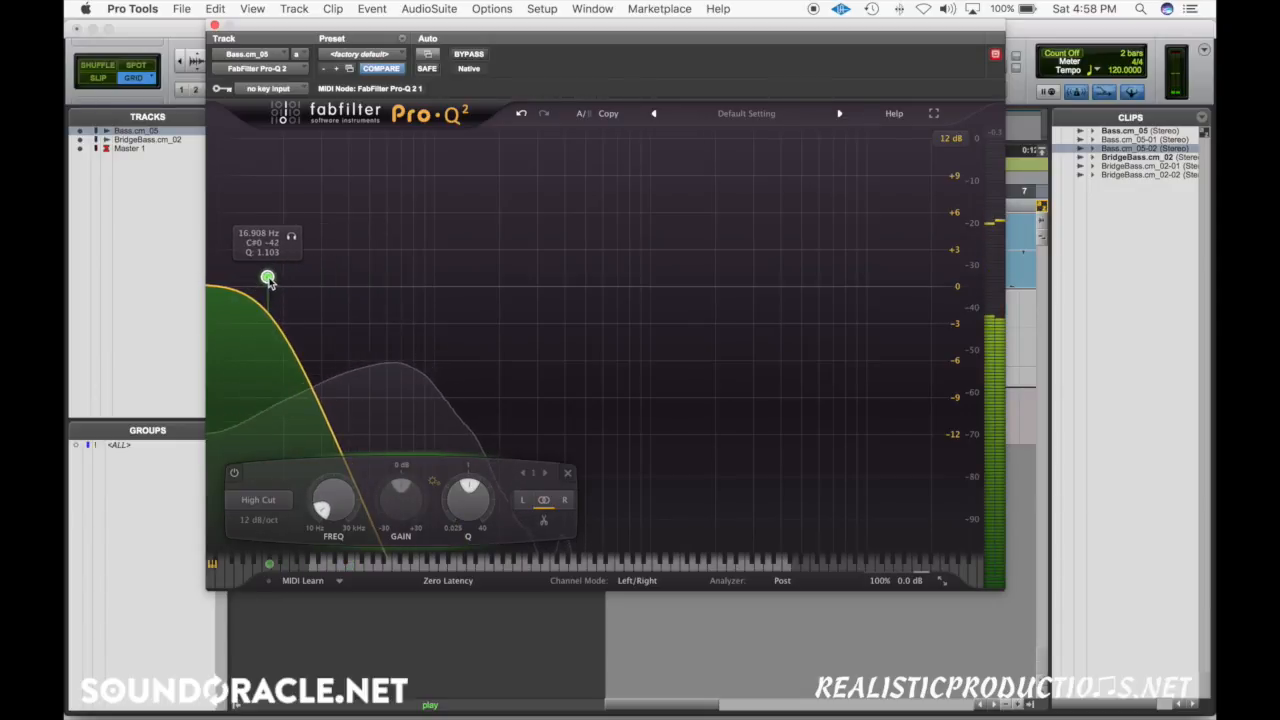
right_click(267, 278)
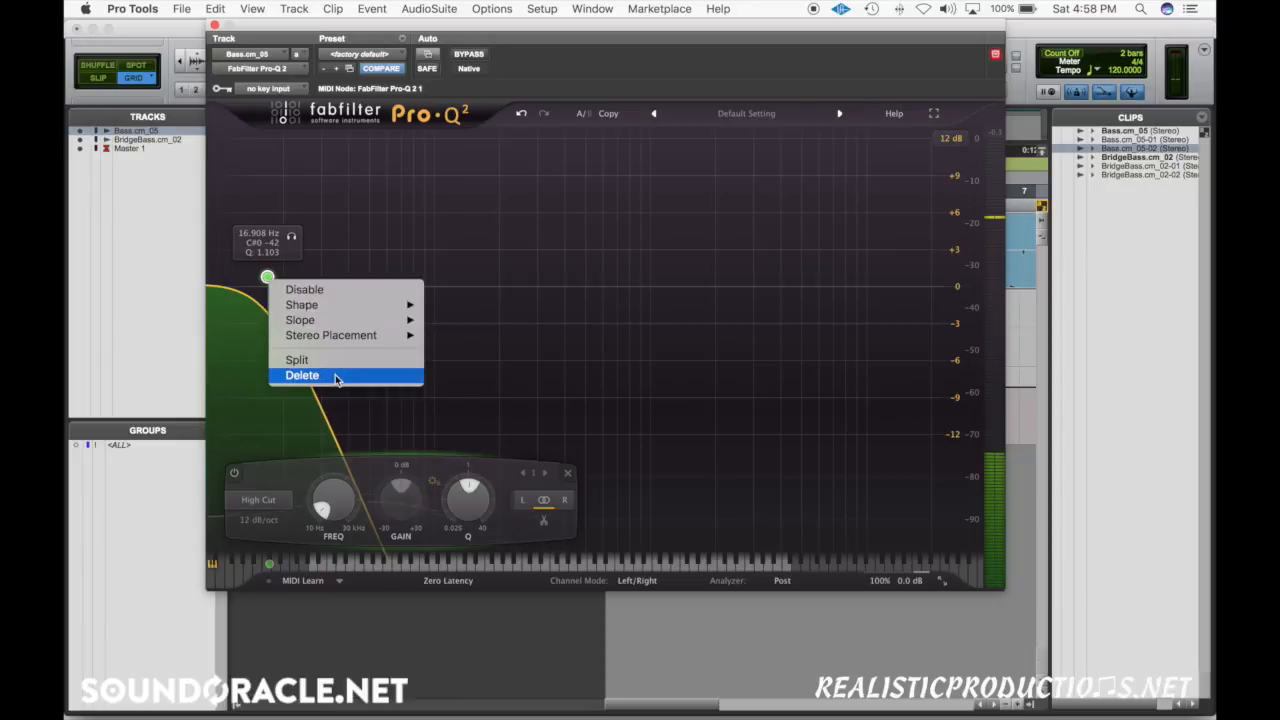
click(336, 376)
- Try a low cut band at about 22 Hz, and delete the band
double_click(211, 288)
drag(211, 288, 286, 288)
right_click(286, 288)
click(342, 383)
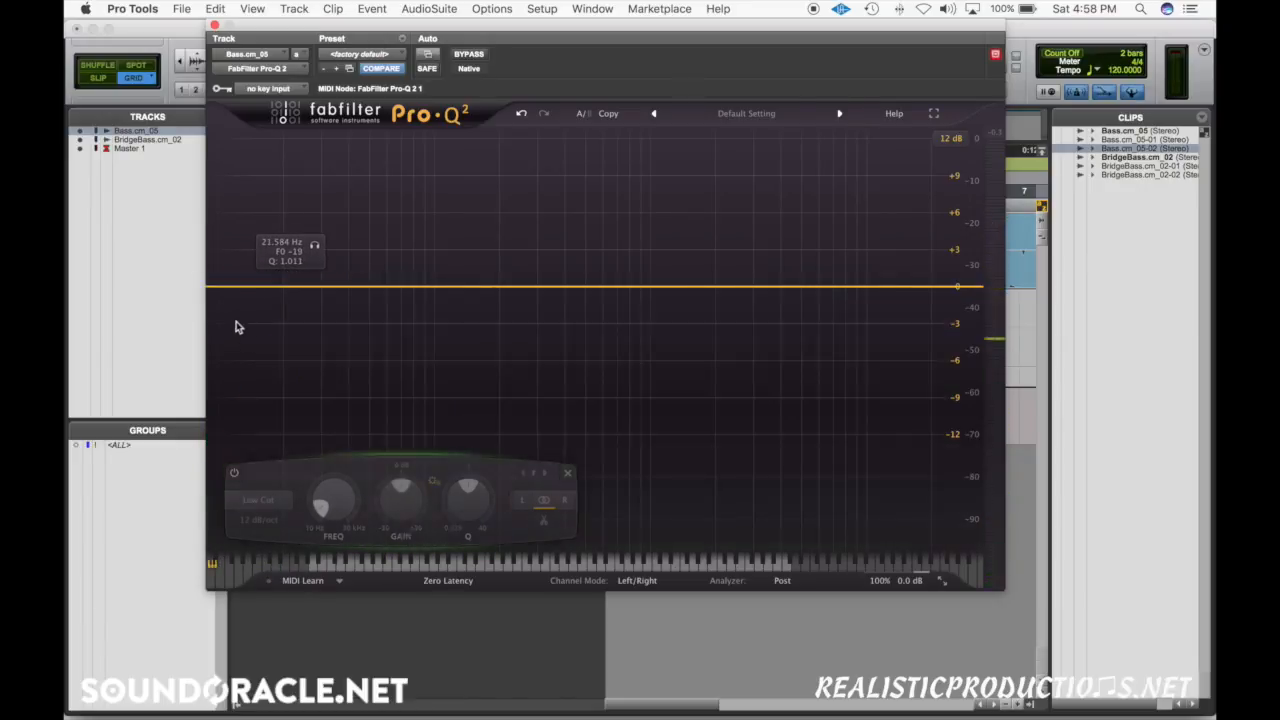
- Add a low shelf band at about 16.4 Hz with about -3.3 dB gain and adjust its Q
double_click(221, 288)
drag(221, 288, 266, 315)
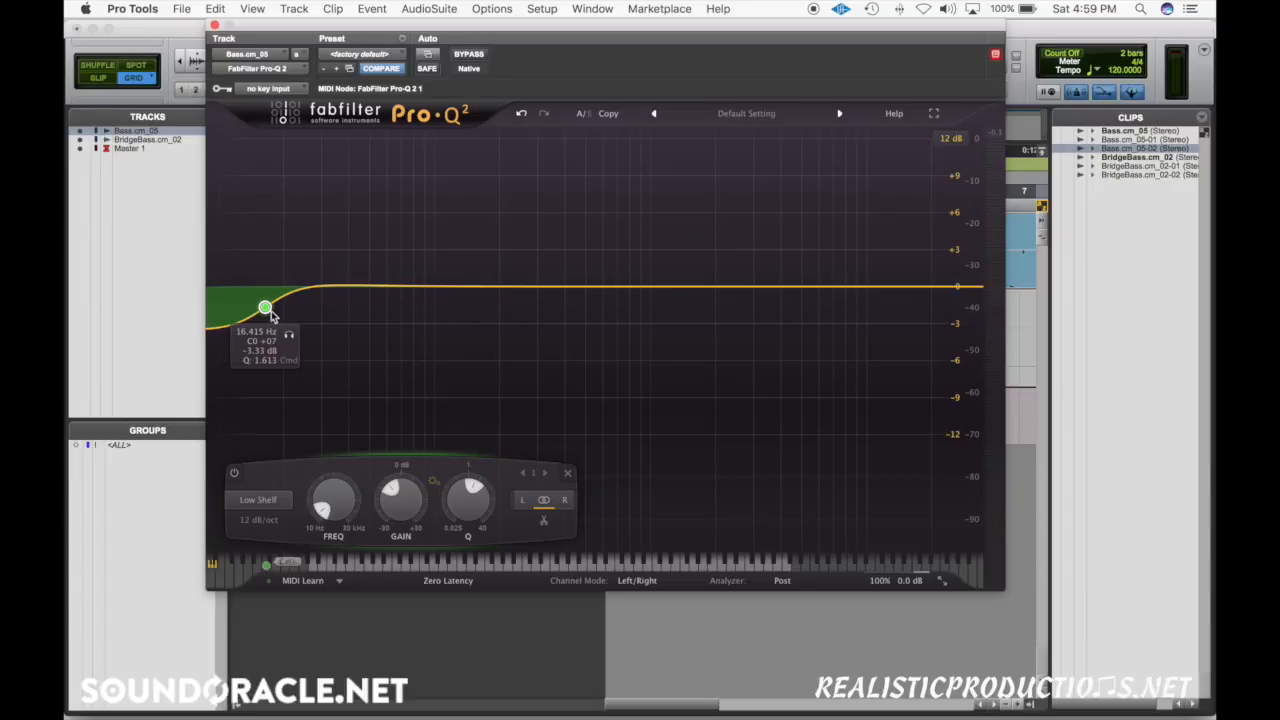
scroll(266, 312, down, 5)
scroll(267, 314, up, 2)
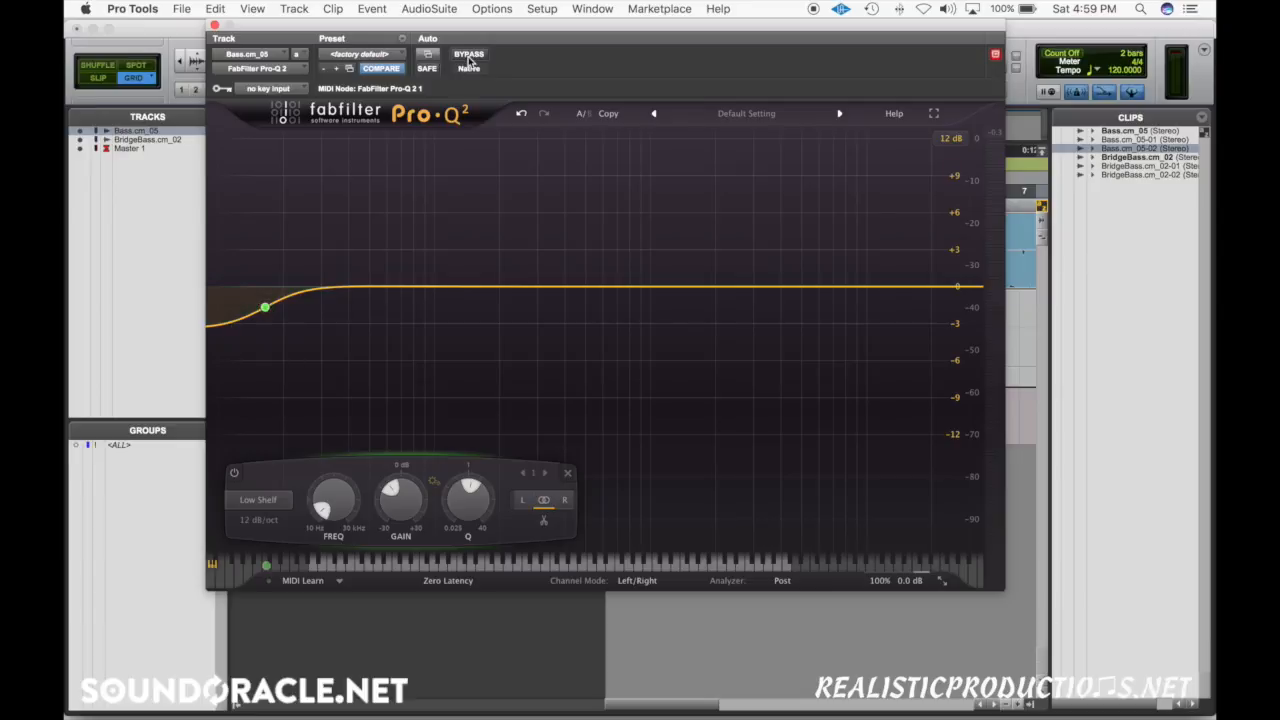
- Play the bass and compare the sound with the equalizer bypassed and active
key(space)
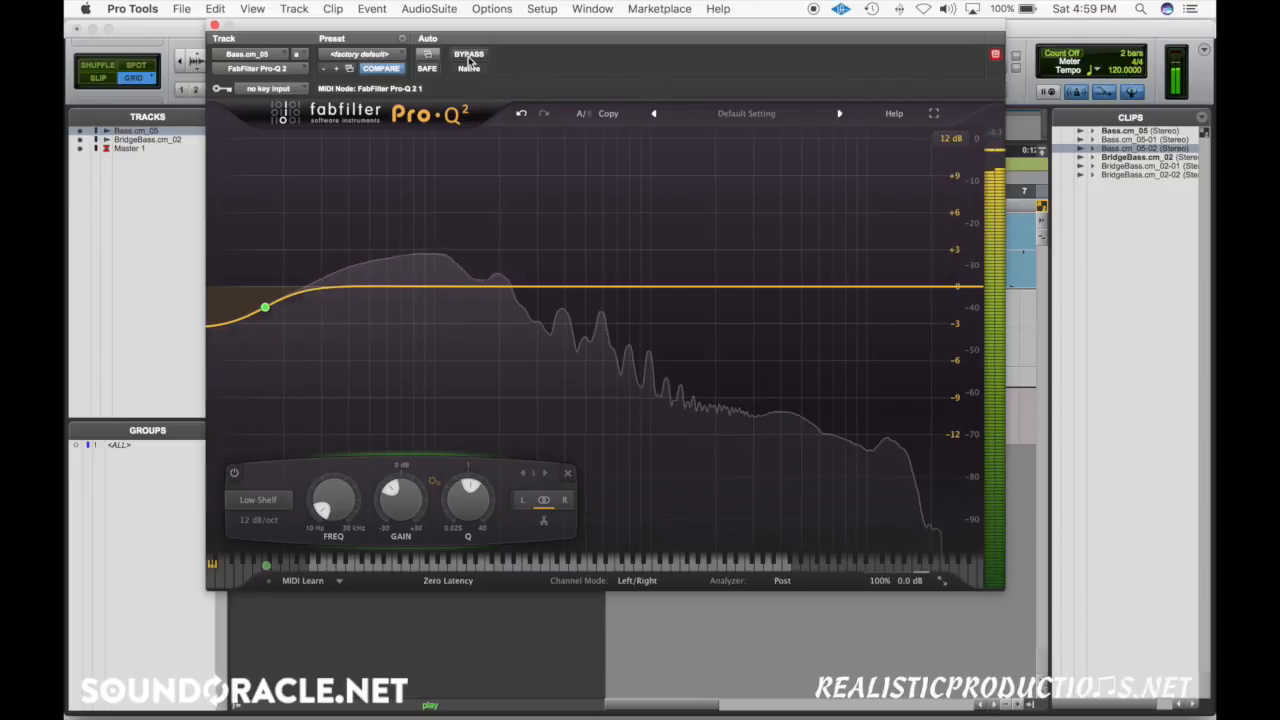
click(469, 56)
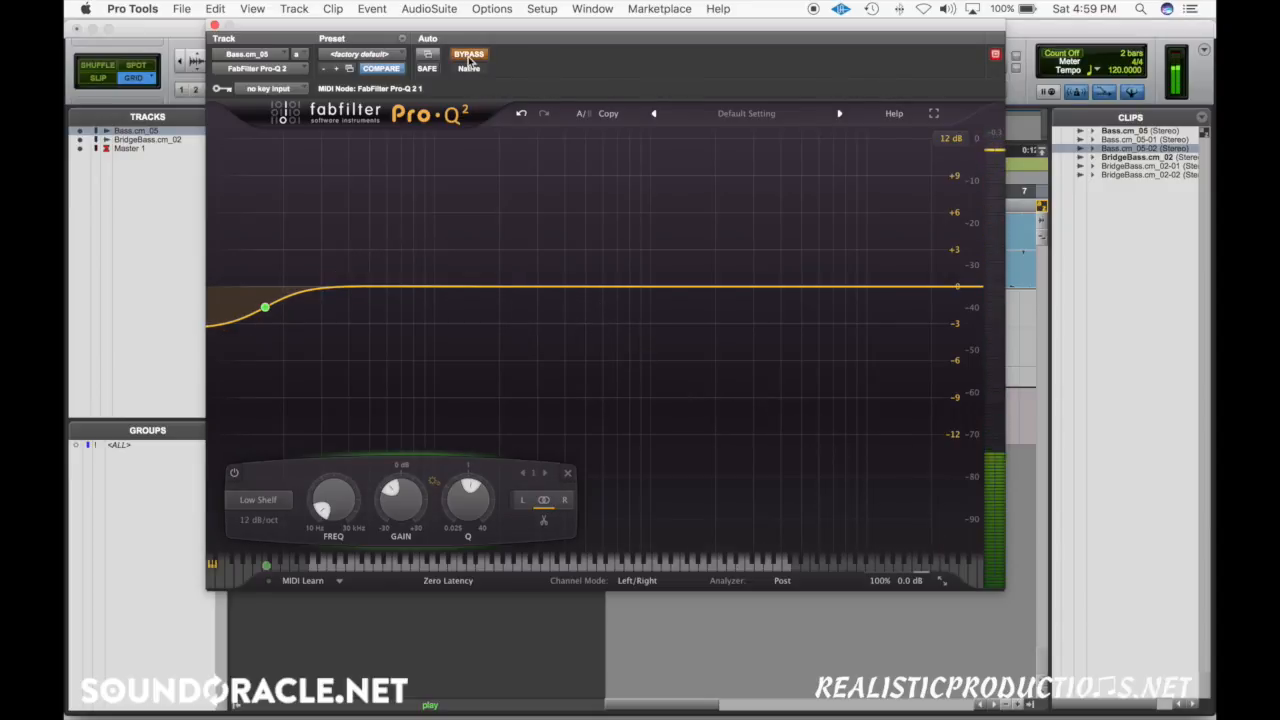
click(469, 56)
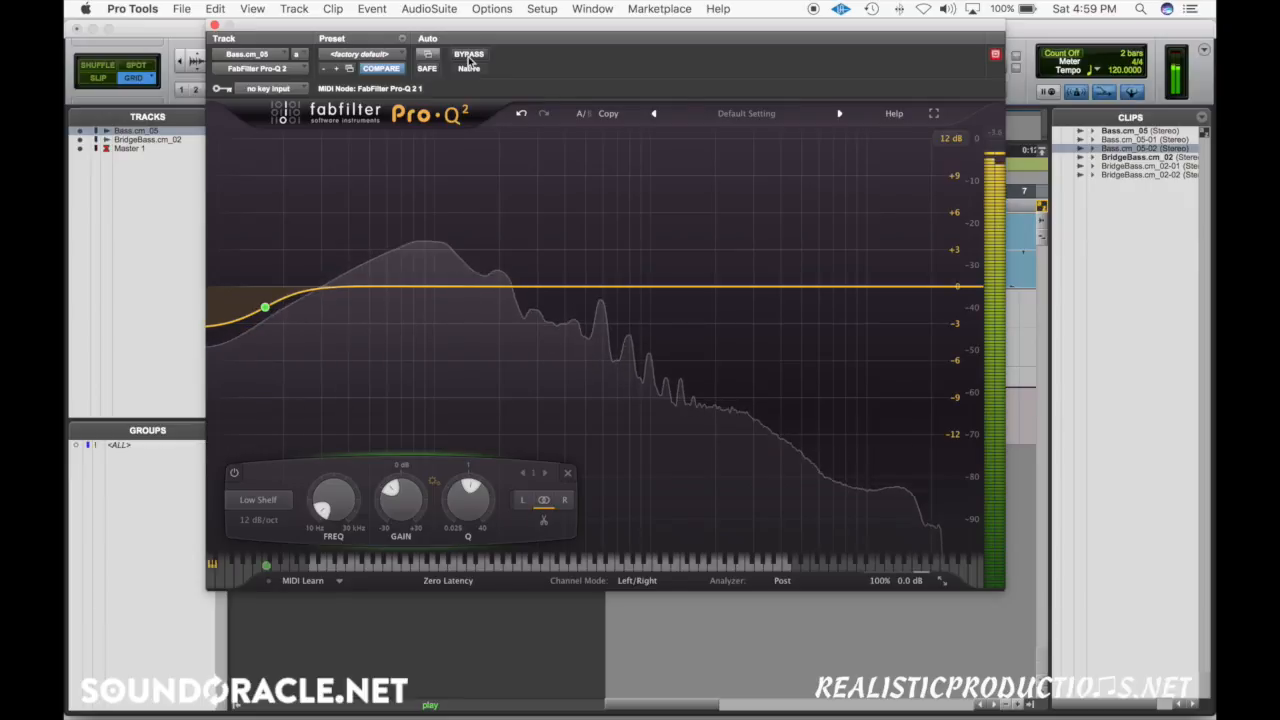
key(space)
- Add a 12 dB/oct high cut band and lower its frequency to about 5338 Hz during playback
mouse_move(267, 311)
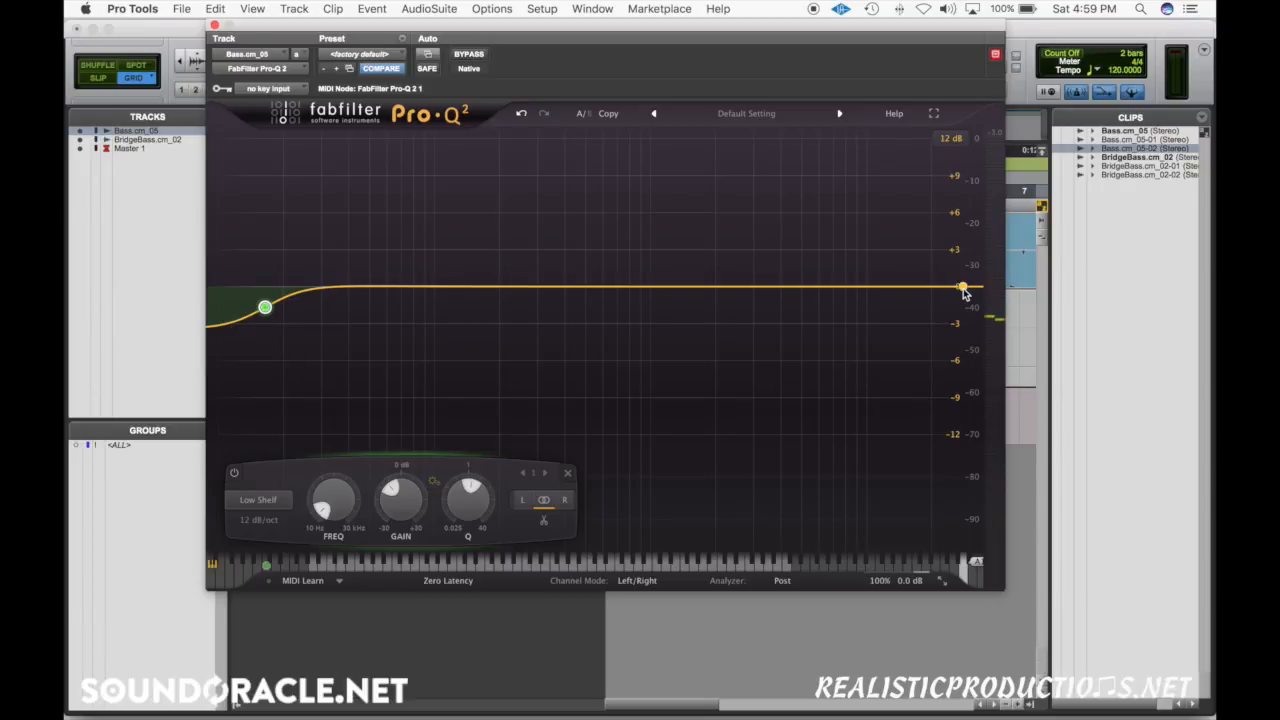
mouse_move(963, 290)
mouse_down()
mouse_move(897, 283)
mouse_move(950, 290)
mouse_up()
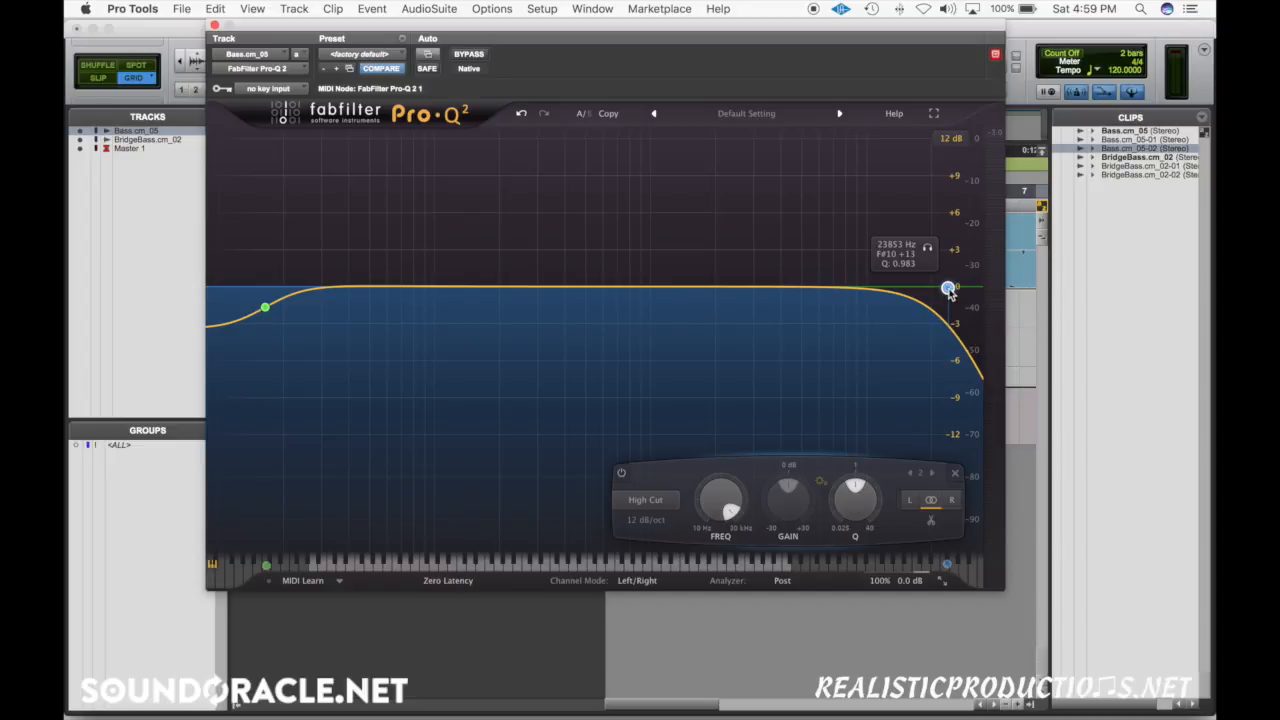
key(space)
drag(949, 291, 807, 288)
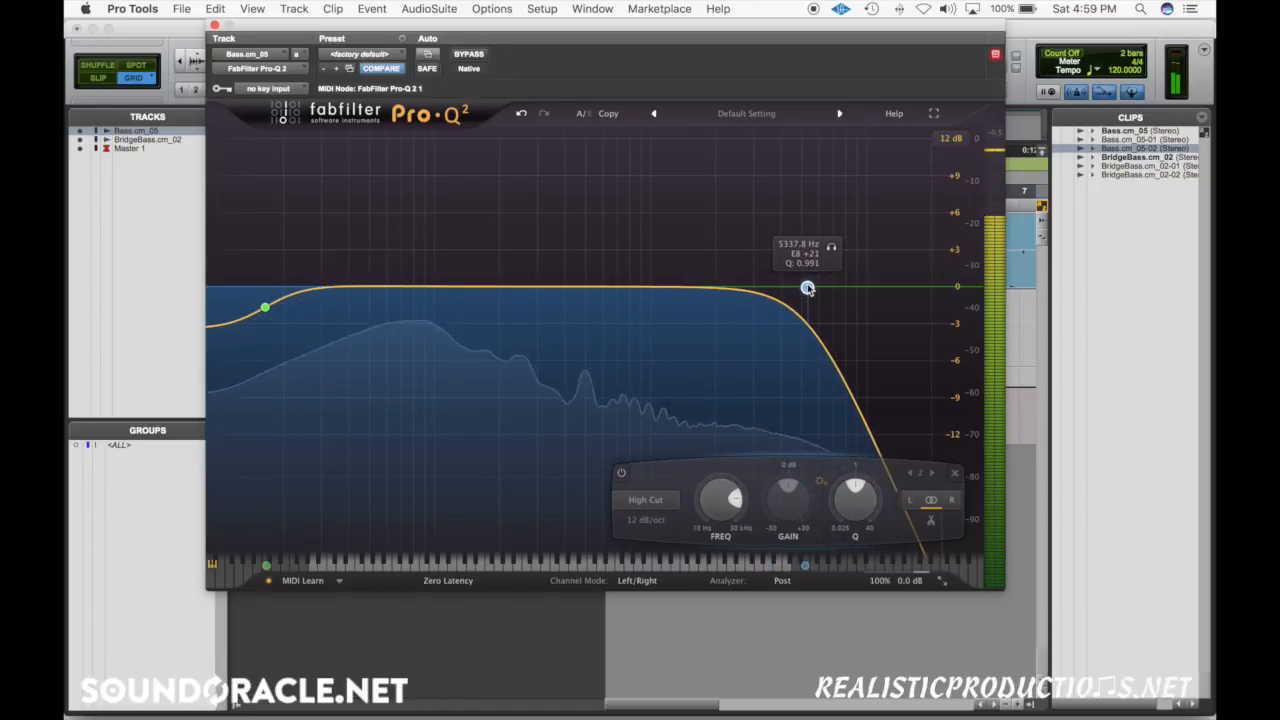
key(space)
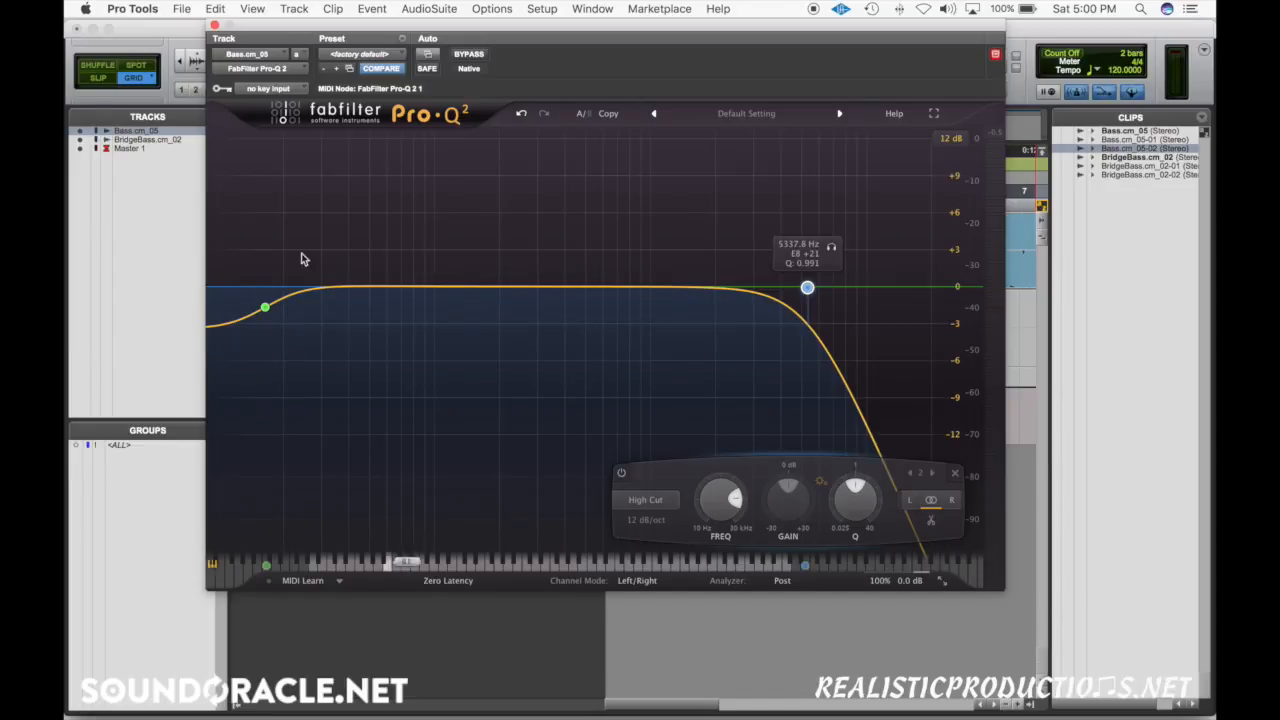
- Try replacing the low shelf with a low cut band at about 39 Hz during playback
right_click(264, 307)
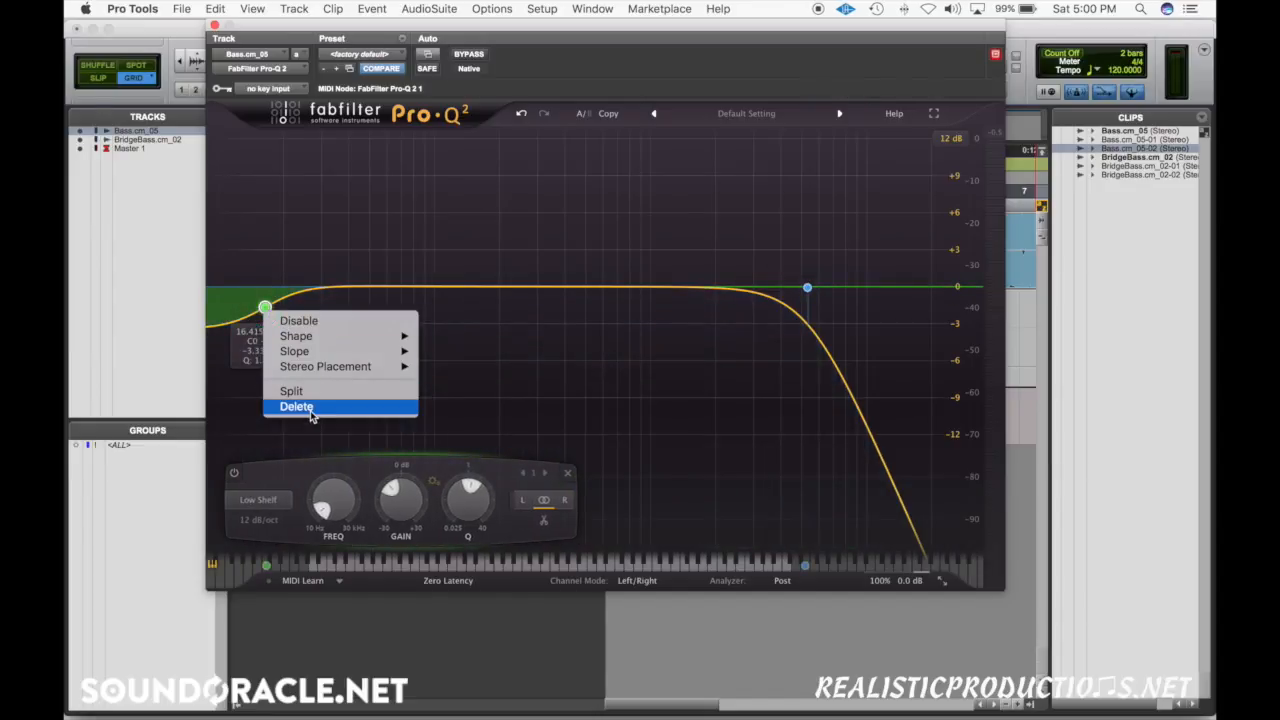
click(296, 406)
click(222, 288)
drag(222, 288, 345, 283)
key(space)
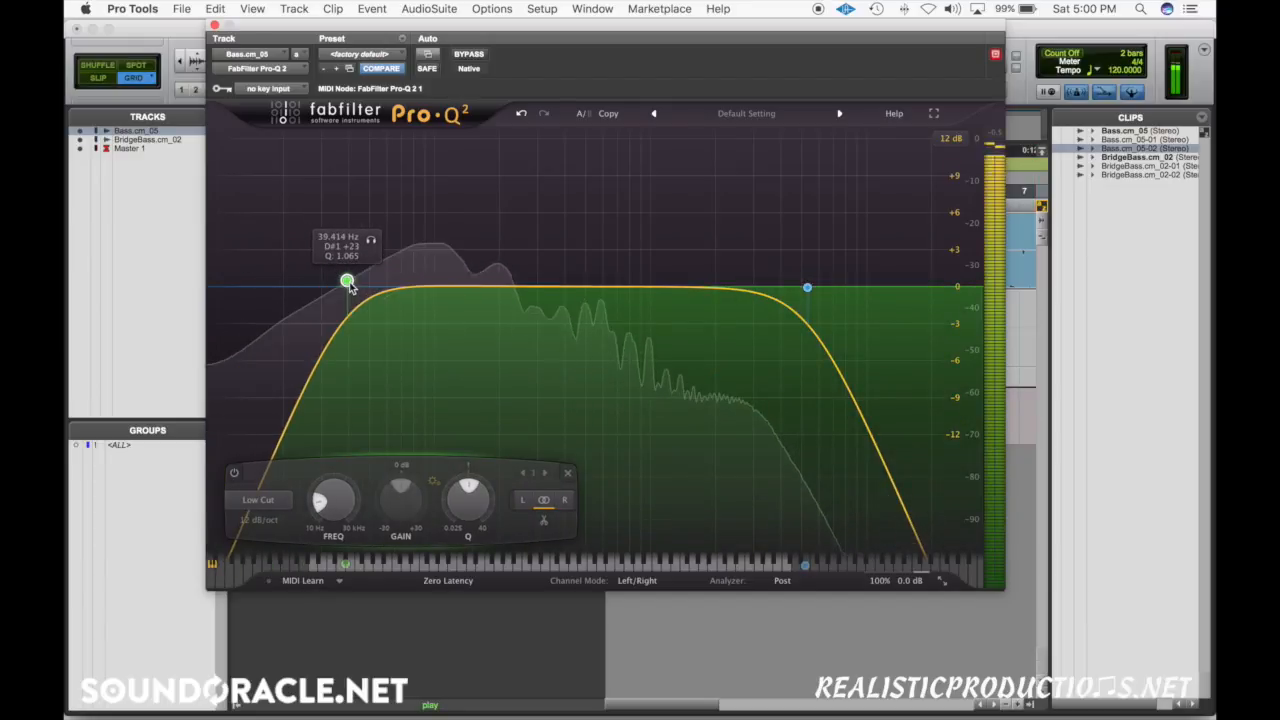
drag(347, 283, 357, 280)
- Undo the low cut changes back to the low shelf band
click(522, 121)
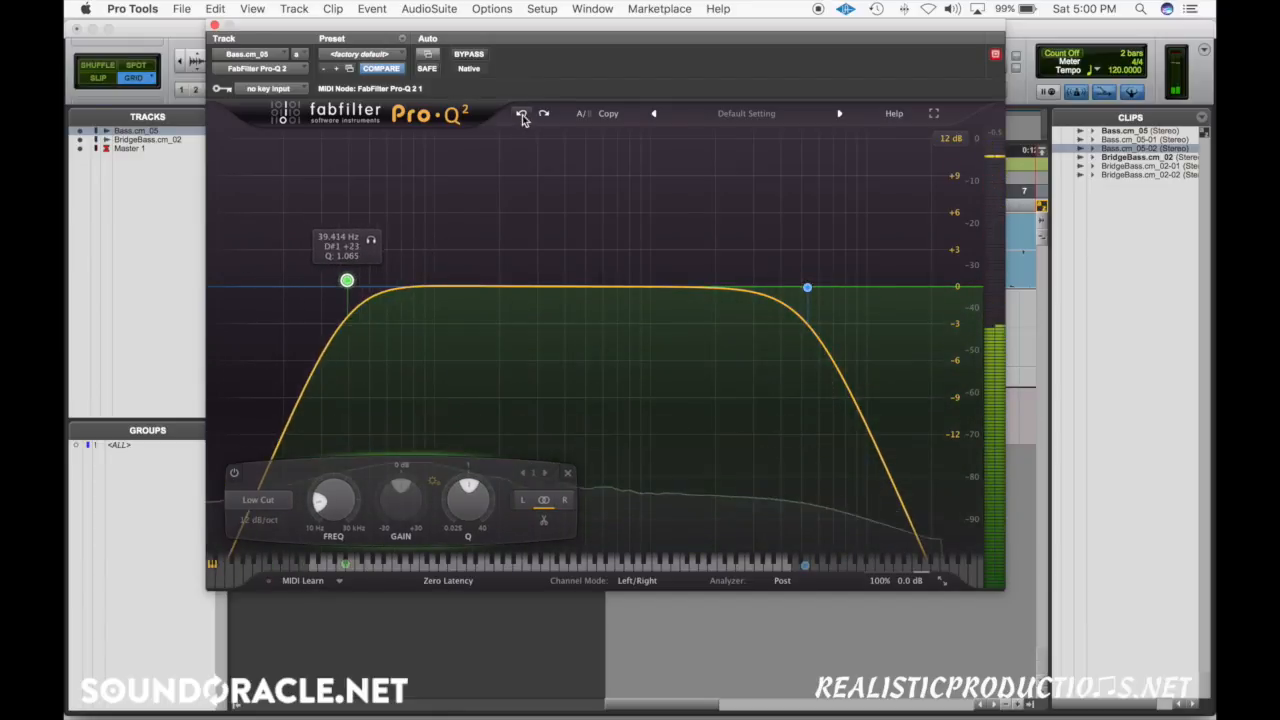
click(522, 121)
click(522, 120)
click(523, 120)
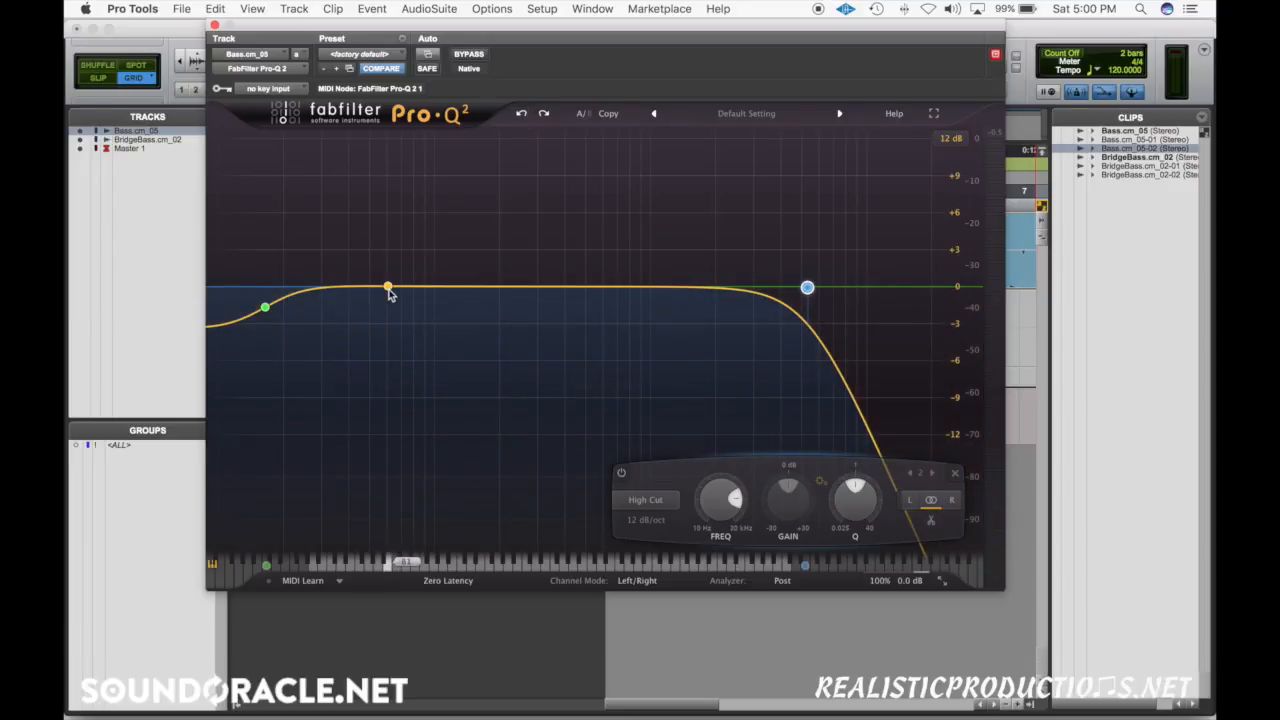
- Add a very narrow bell band, boost it about 10.6 dB and sweep its frequency during playback to about 129 Hz
drag(394, 289, 429, 280)
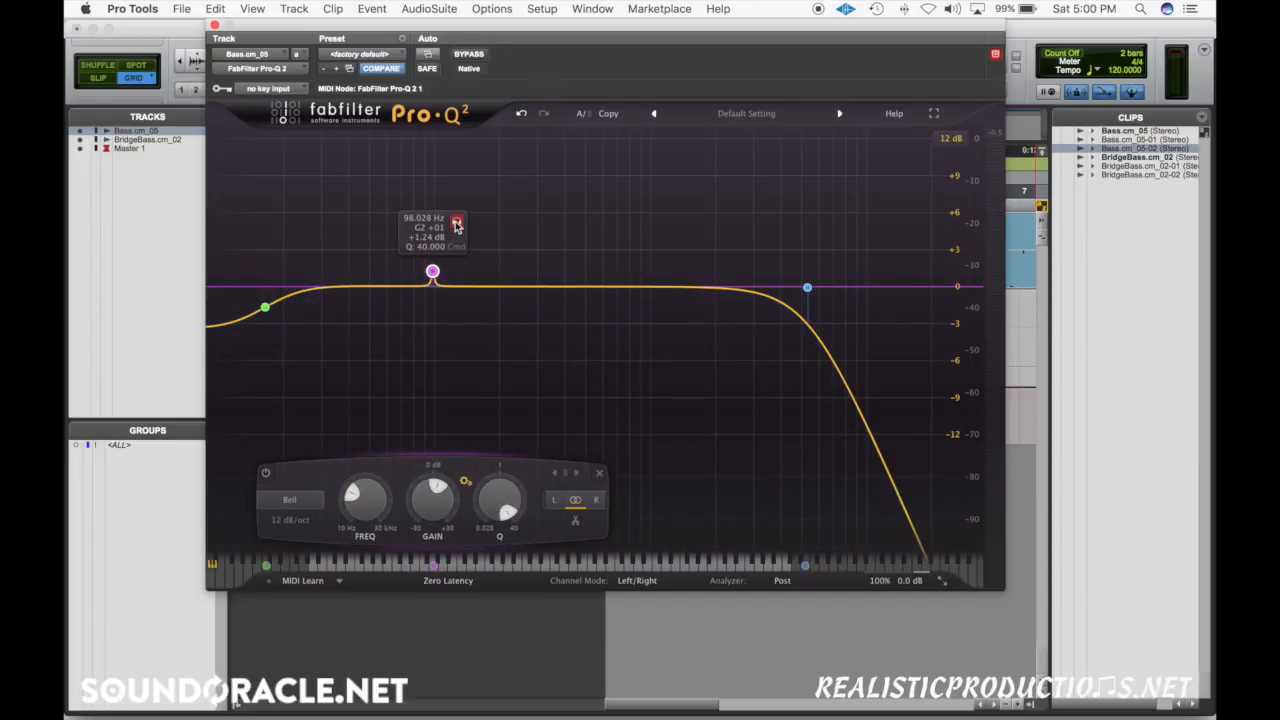
drag(456, 224, 462, 229)
key(space)
drag(432, 492, 431, 488)
drag(358, 521, 360, 516)
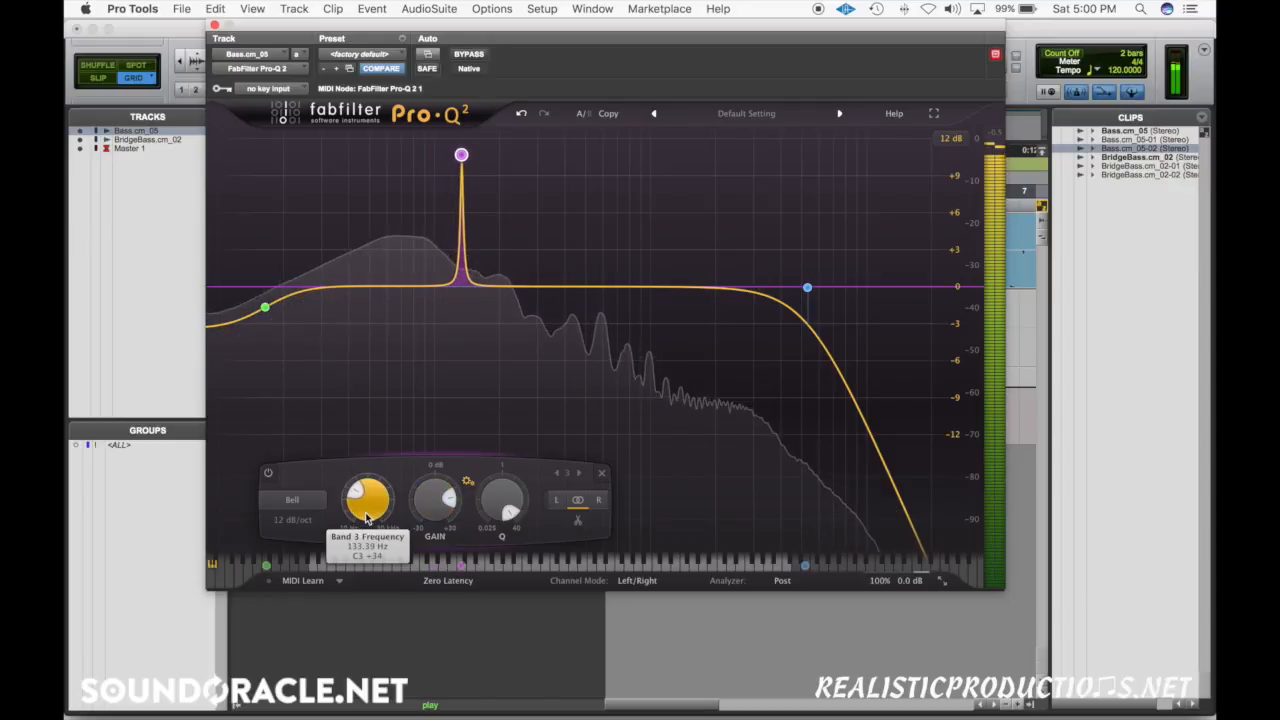
drag(367, 517, 354, 522)
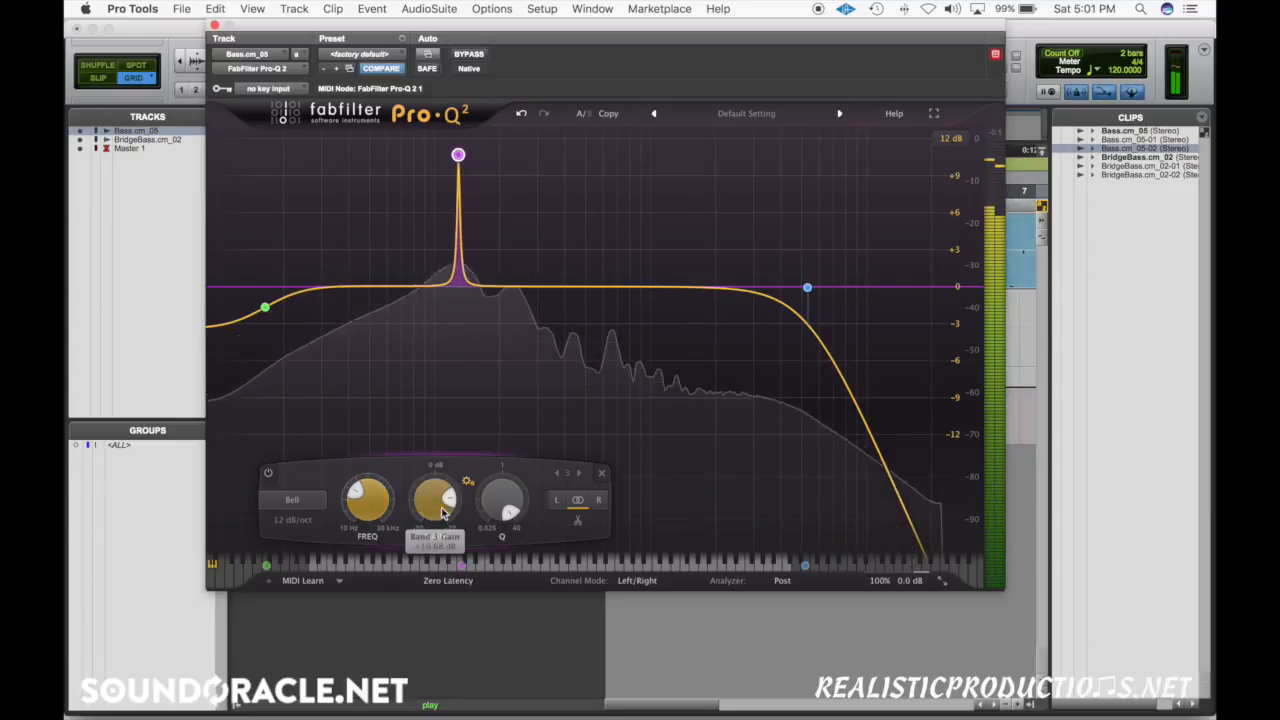
- Lower the 129 Hz bell band's gain to about -1.2 dB while listening to the bass
scroll(441, 511, down, 10)
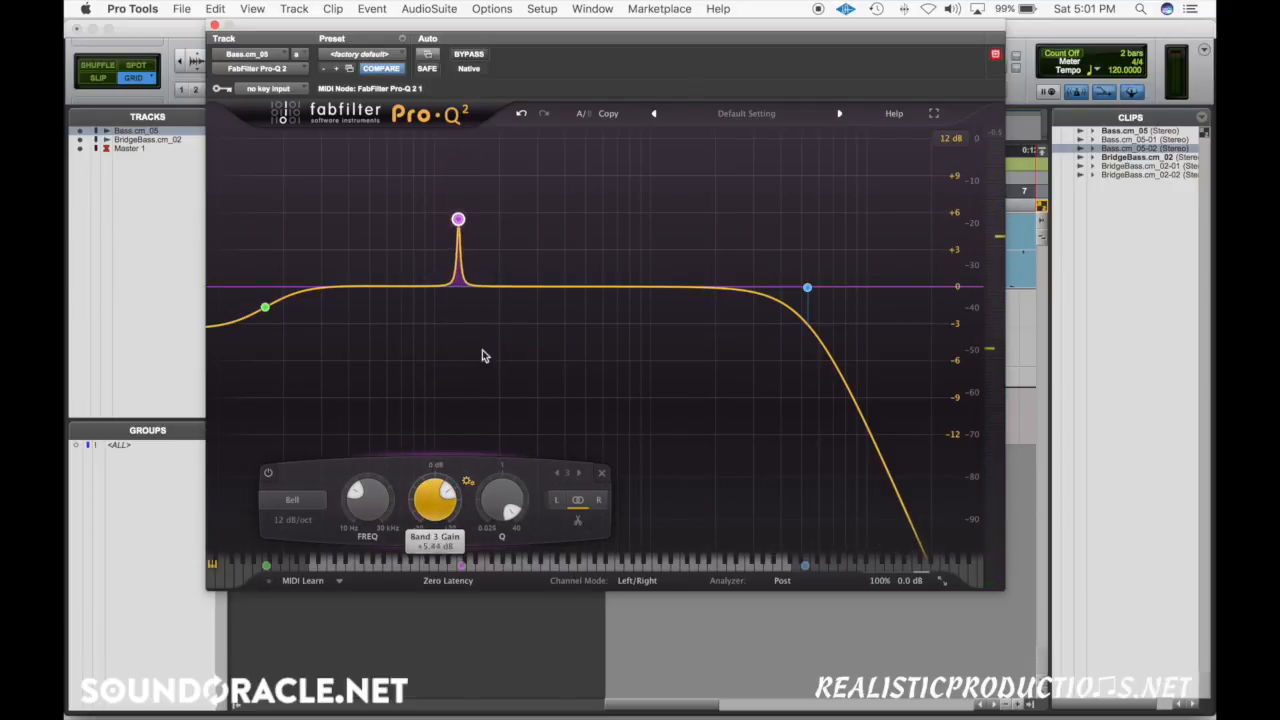
key(space)
click(481, 170)
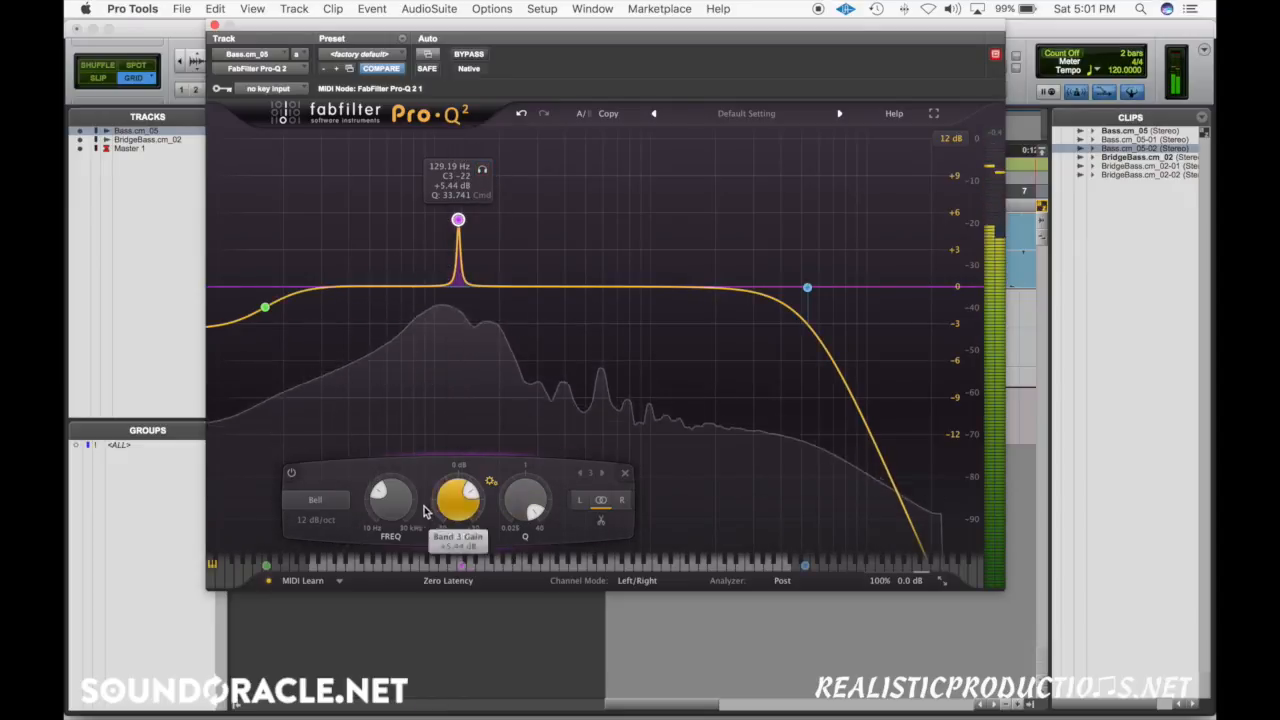
drag(446, 495, 446, 514)
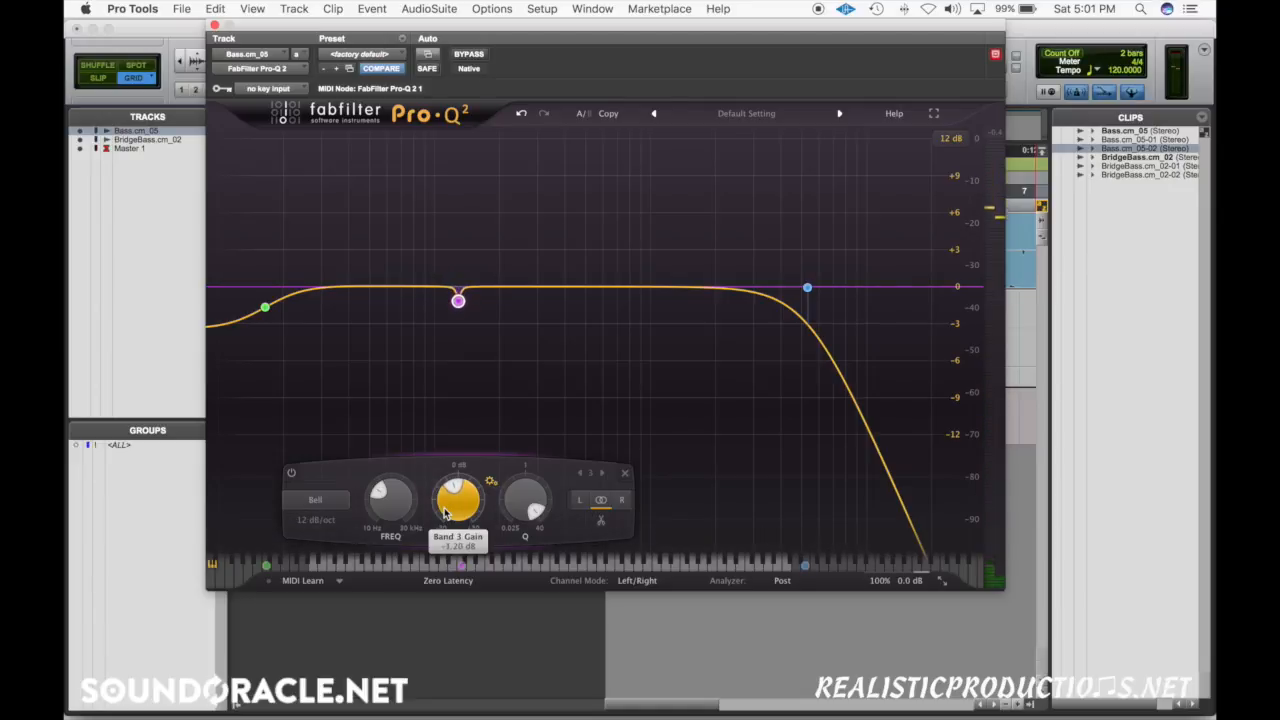
- Add a second narrow bell band at about 205 Hz and boost it about 10.6 dB during playback
mouse_move(482, 313)
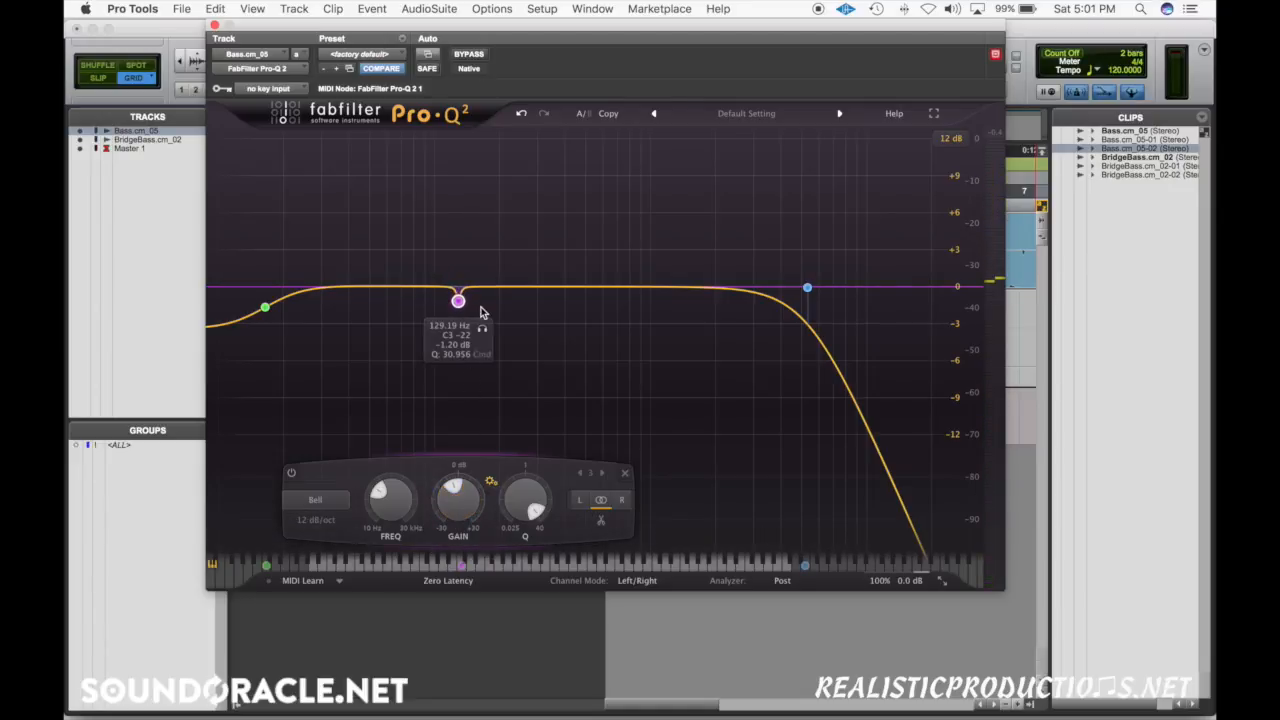
drag(491, 289, 502, 238)
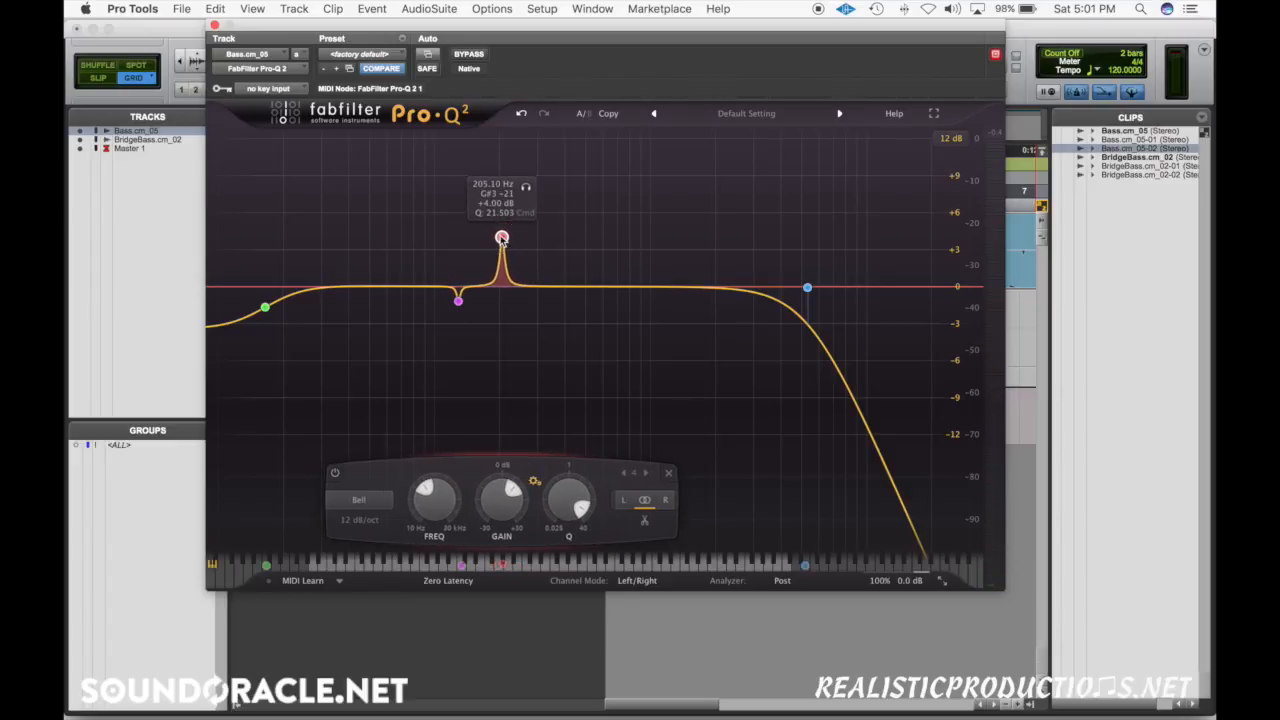
key(space)
scroll(504, 513, up, 6)
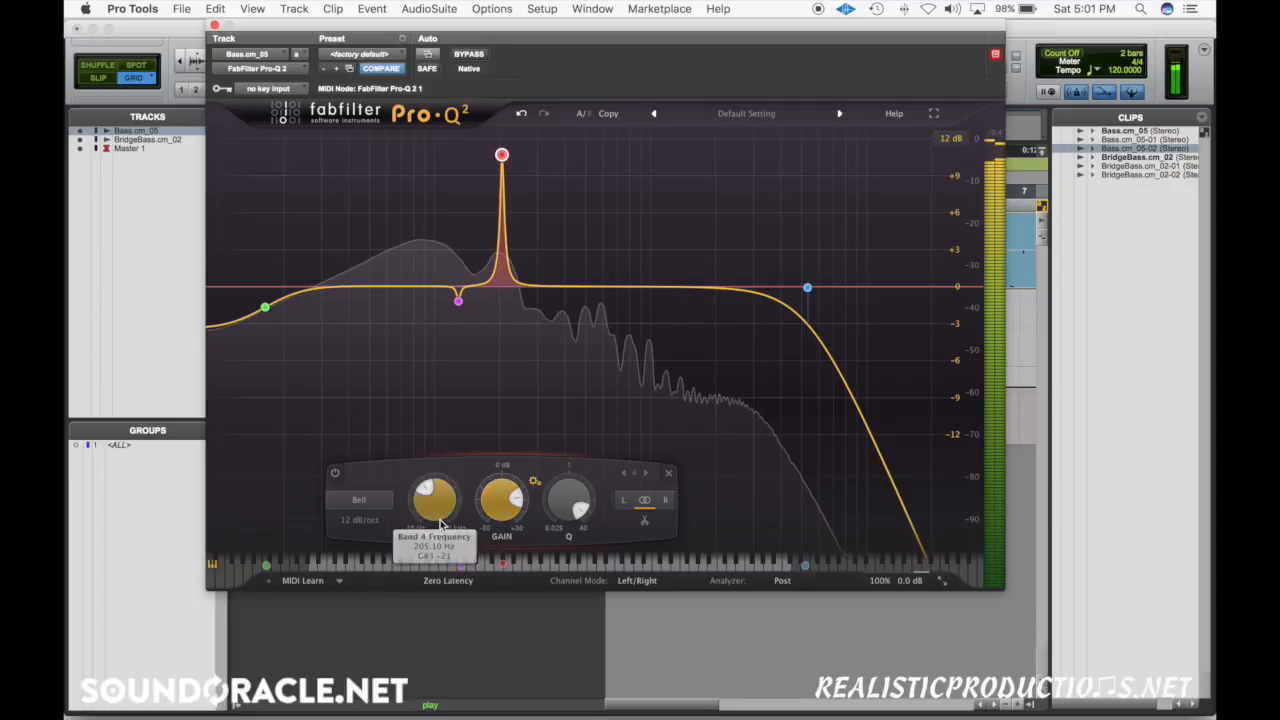
- Sweep the second narrow bell band's frequency during playback and settle it at about 195 Hz
scroll(435, 500, up, 6)
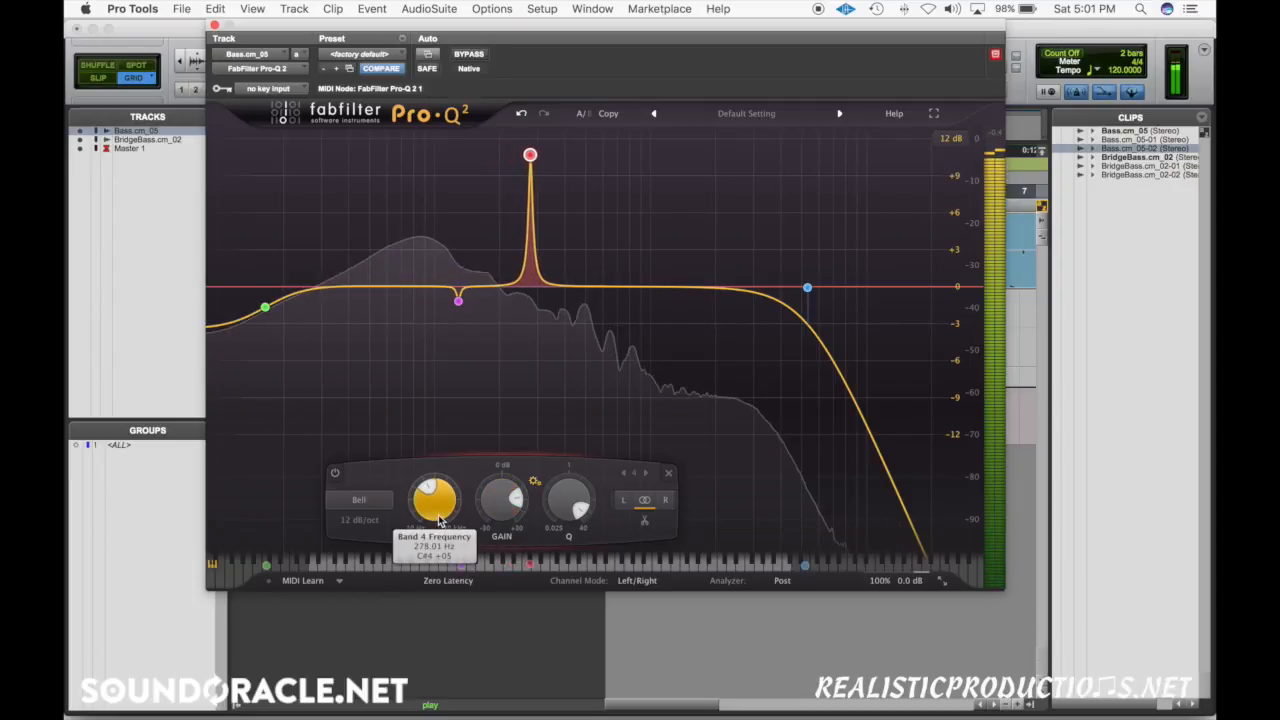
scroll(437, 519, down, 4)
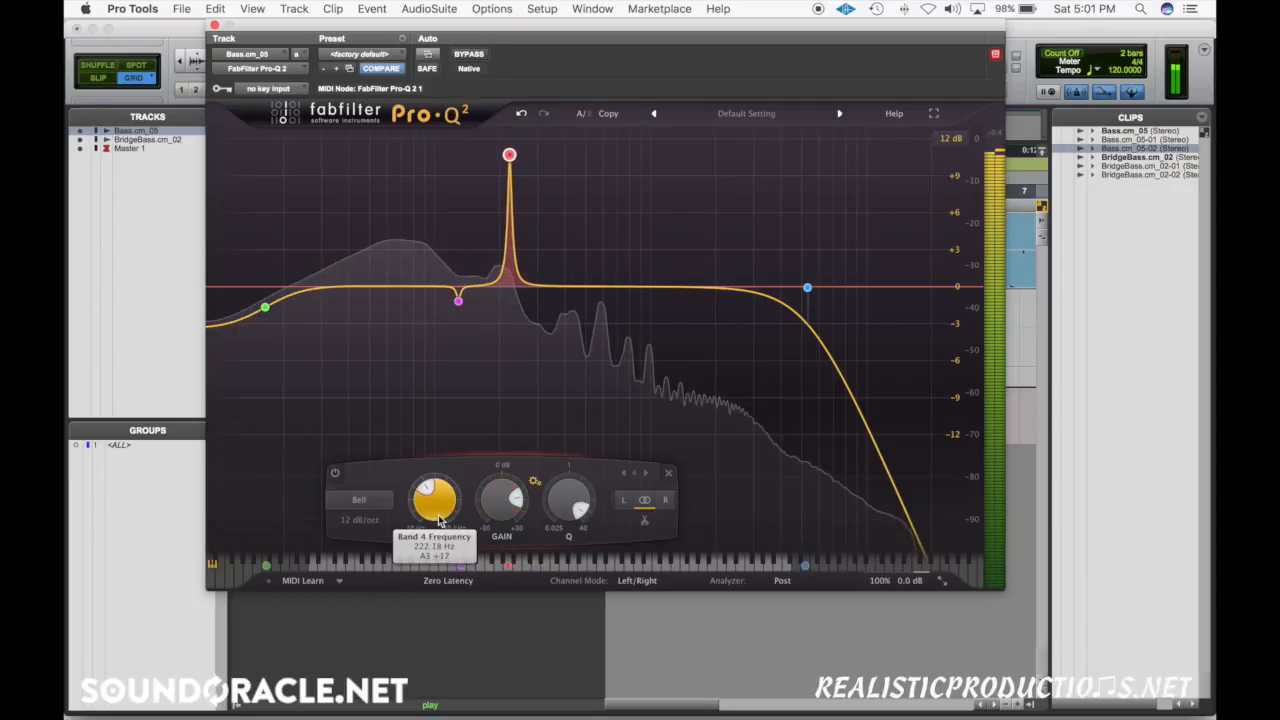
scroll(437, 519, down, 2)
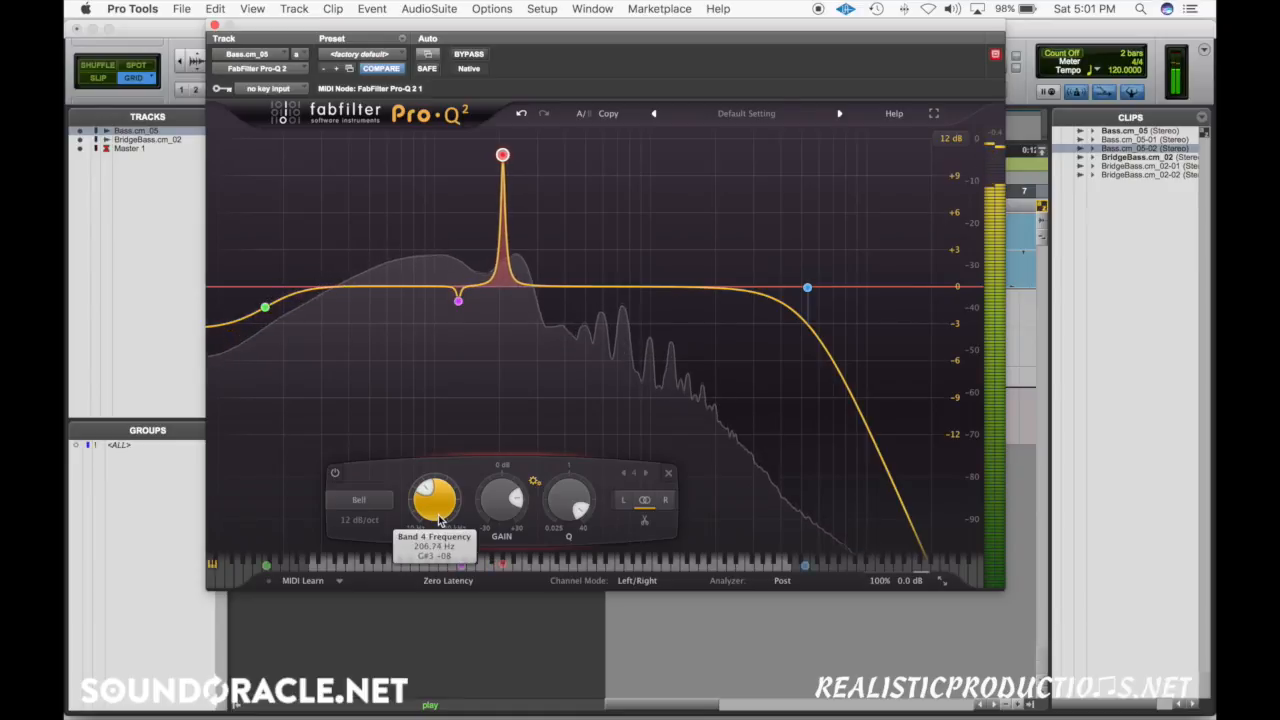
scroll(437, 519, down, 1)
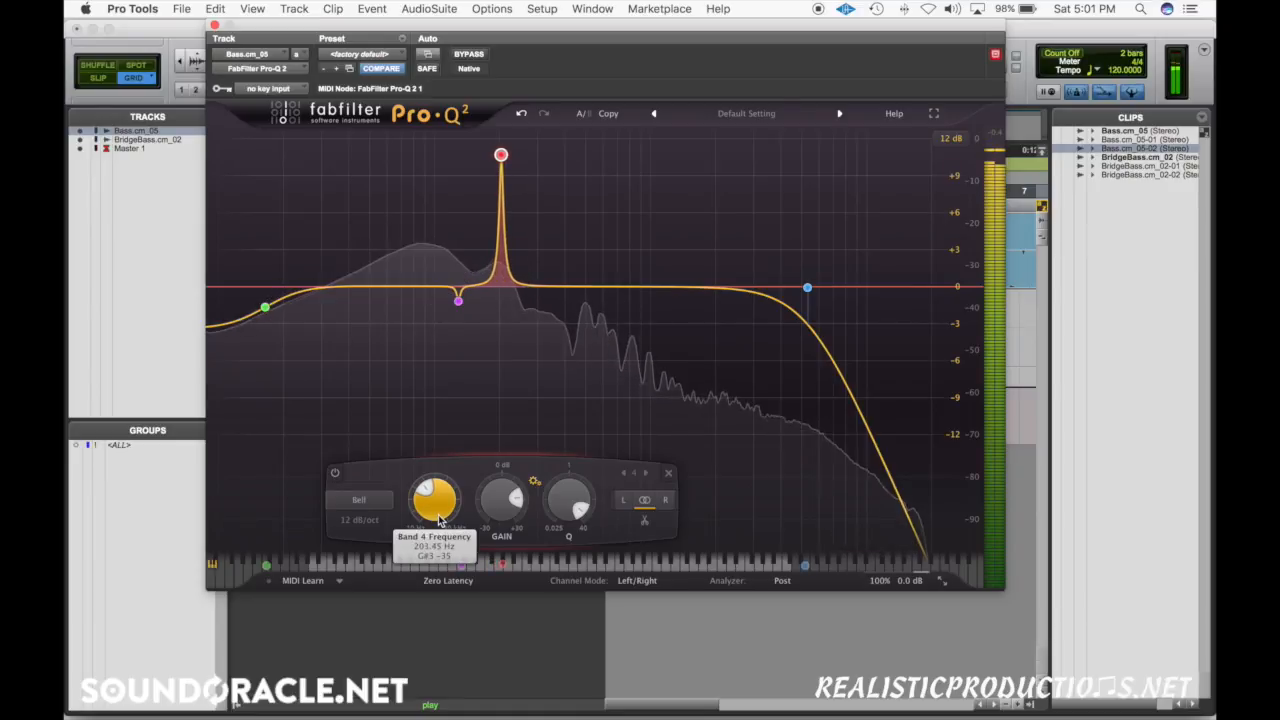
scroll(437, 519, down, 1)
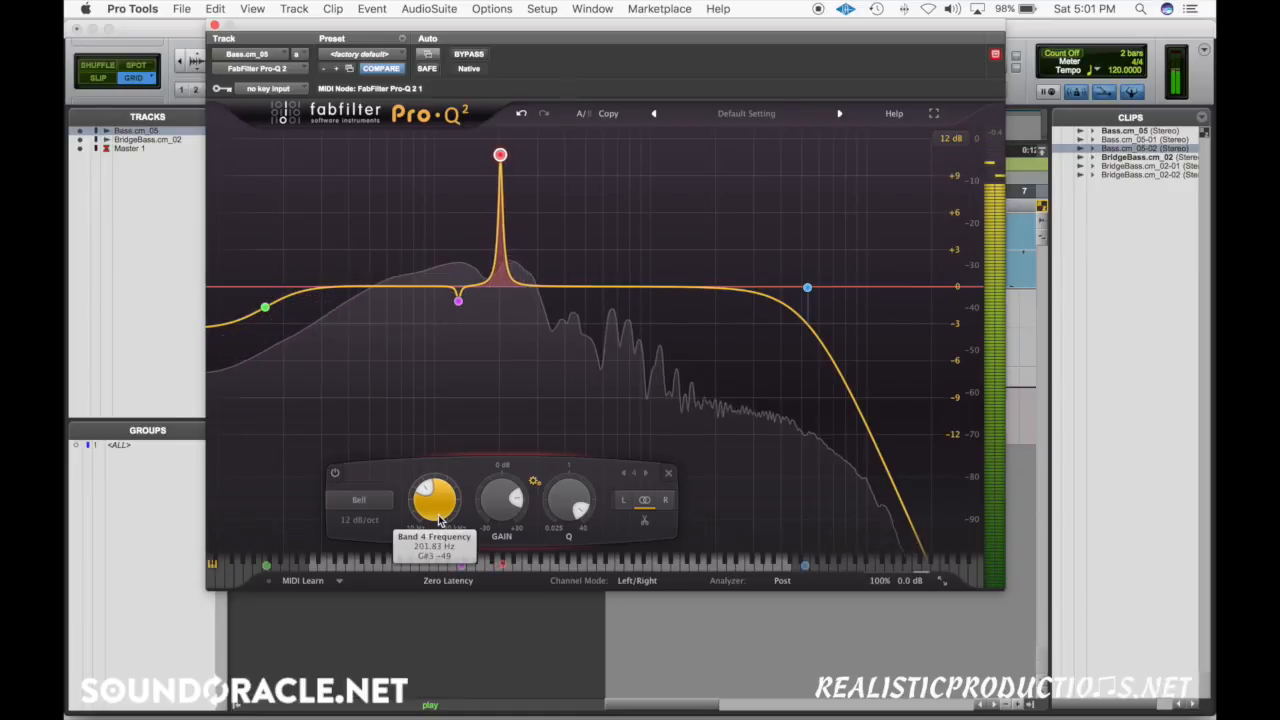
scroll(437, 519, down, 3)
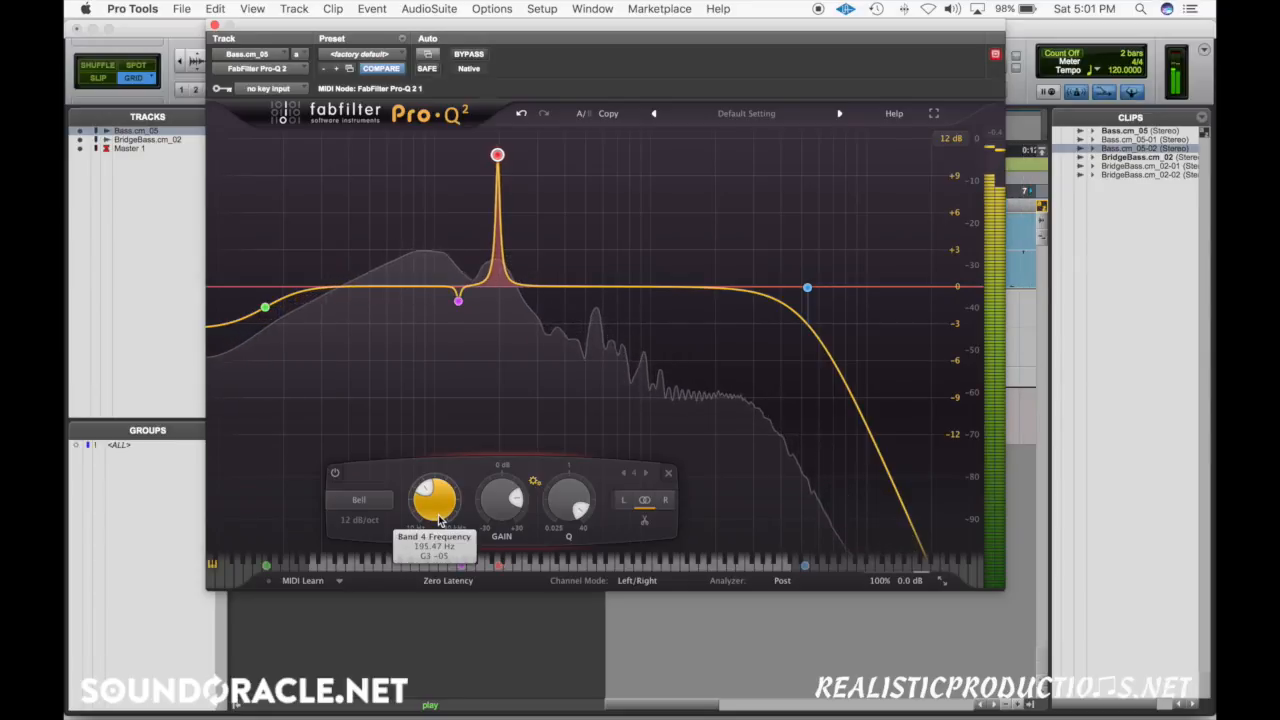
- Solo the 195 Hz bell band to hear it, stop playback, and lower its gain to about -1.5 dB
click(521, 185)
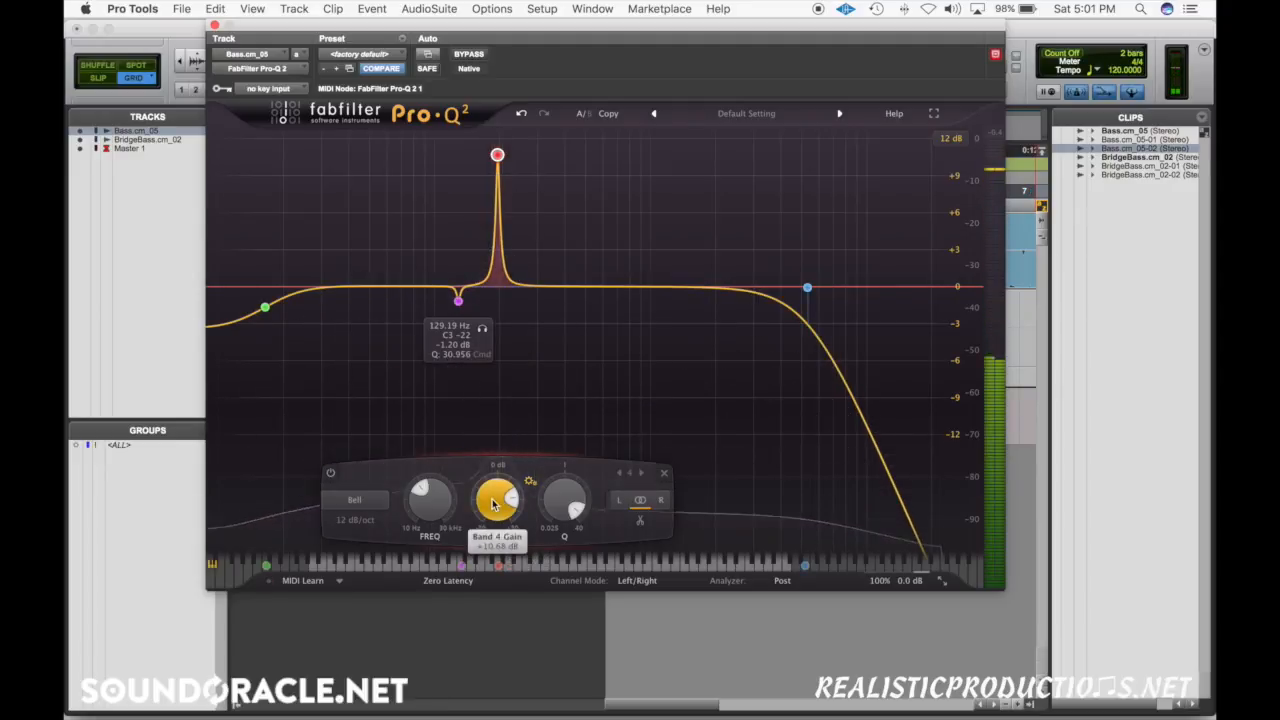
scroll(492, 505, down, 2)
scroll(492, 505, down, 10)
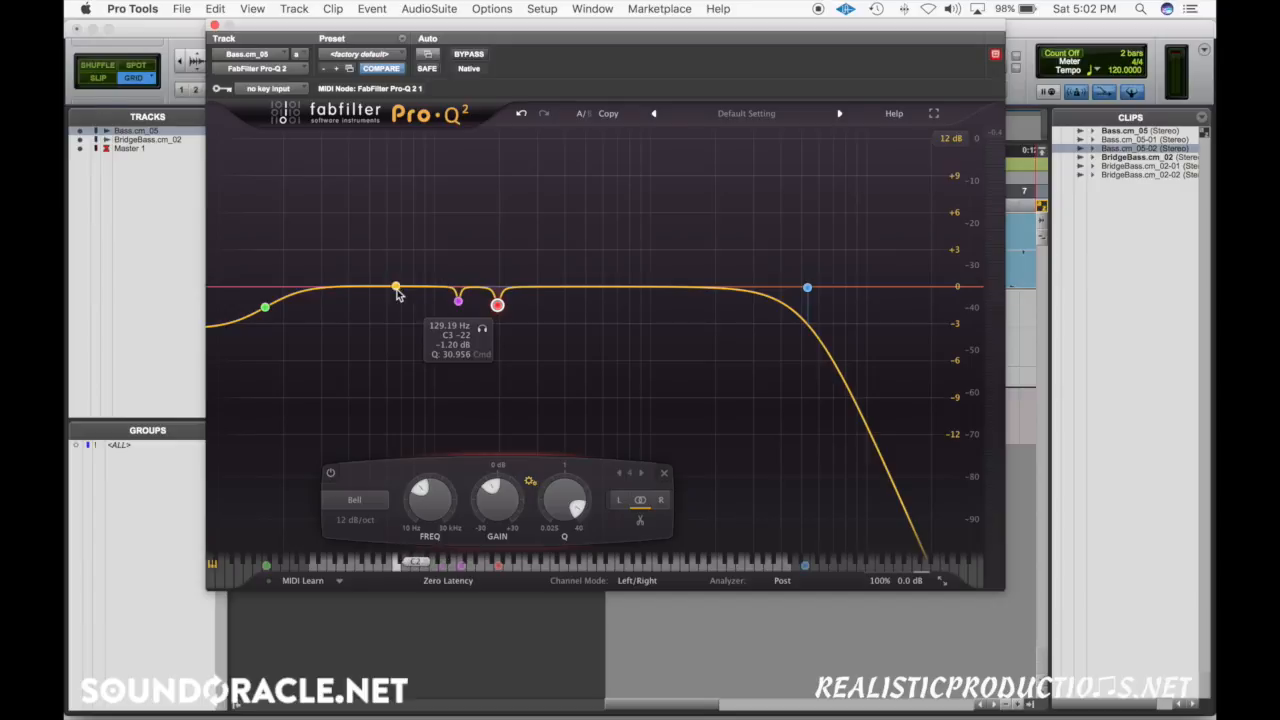
- Add a bell band at about 60 Hz boosted about 3.5 dB, and audition it alone during playback
drag(397, 293, 393, 275)
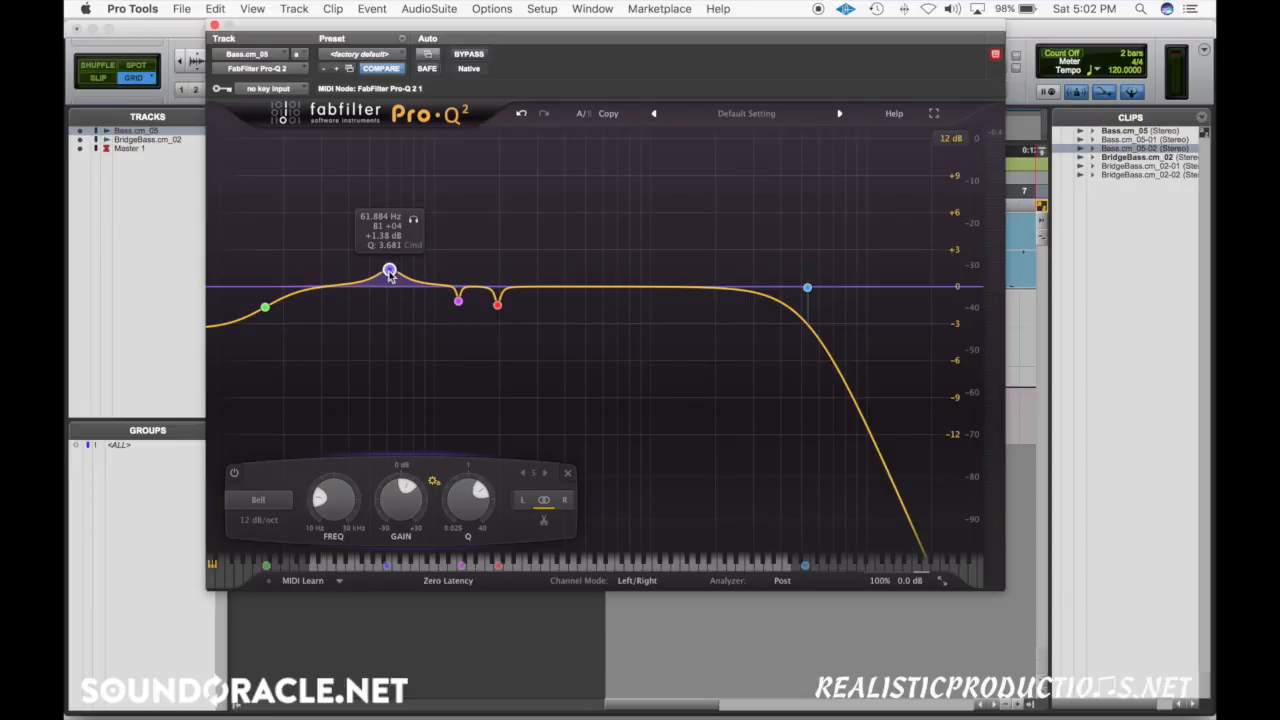
drag(393, 275, 389, 248)
key(space)
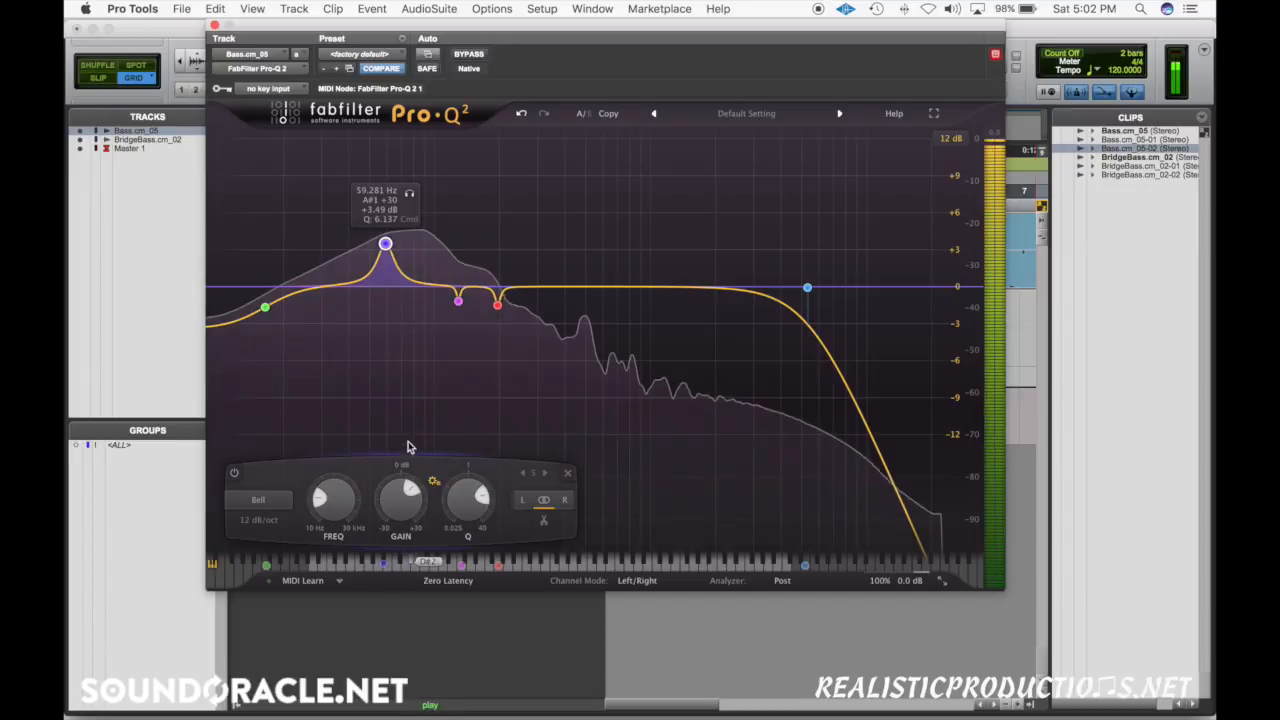
click(411, 193)
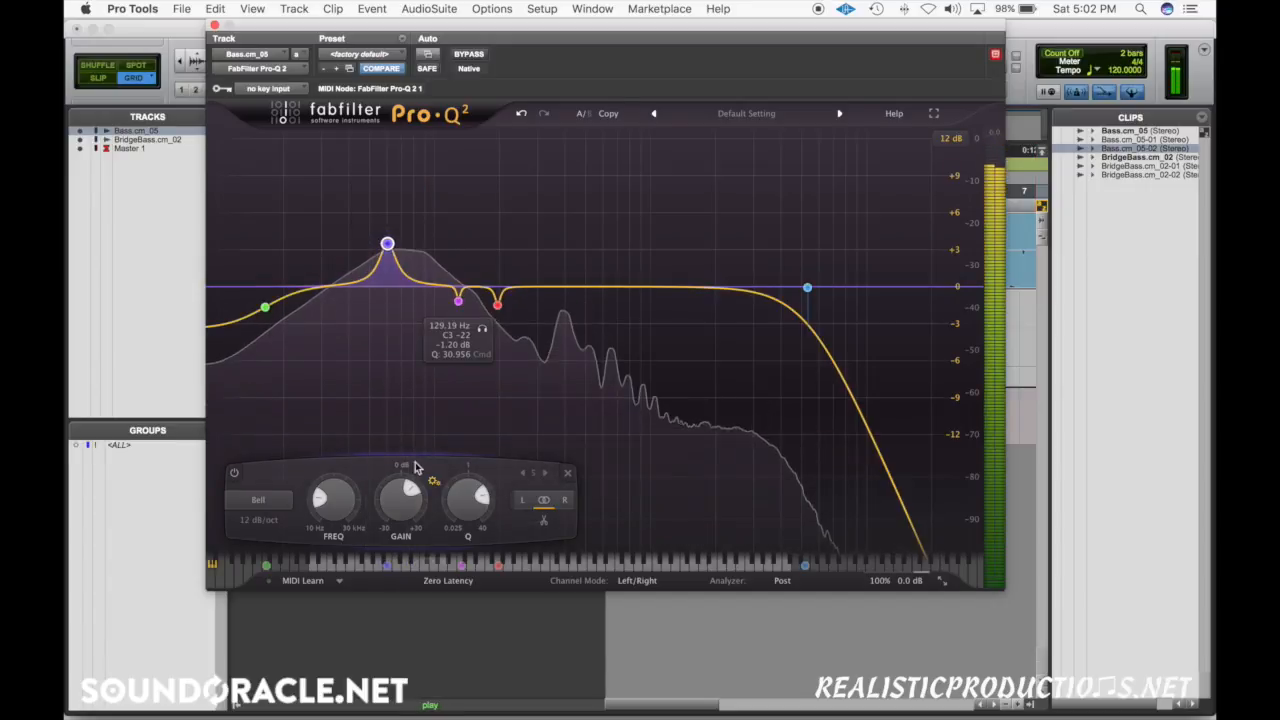
- Boost the 60 Hz bell band to about 6.8 dB and sweep its frequency up to about 79 Hz
scroll(403, 508, up, 5)
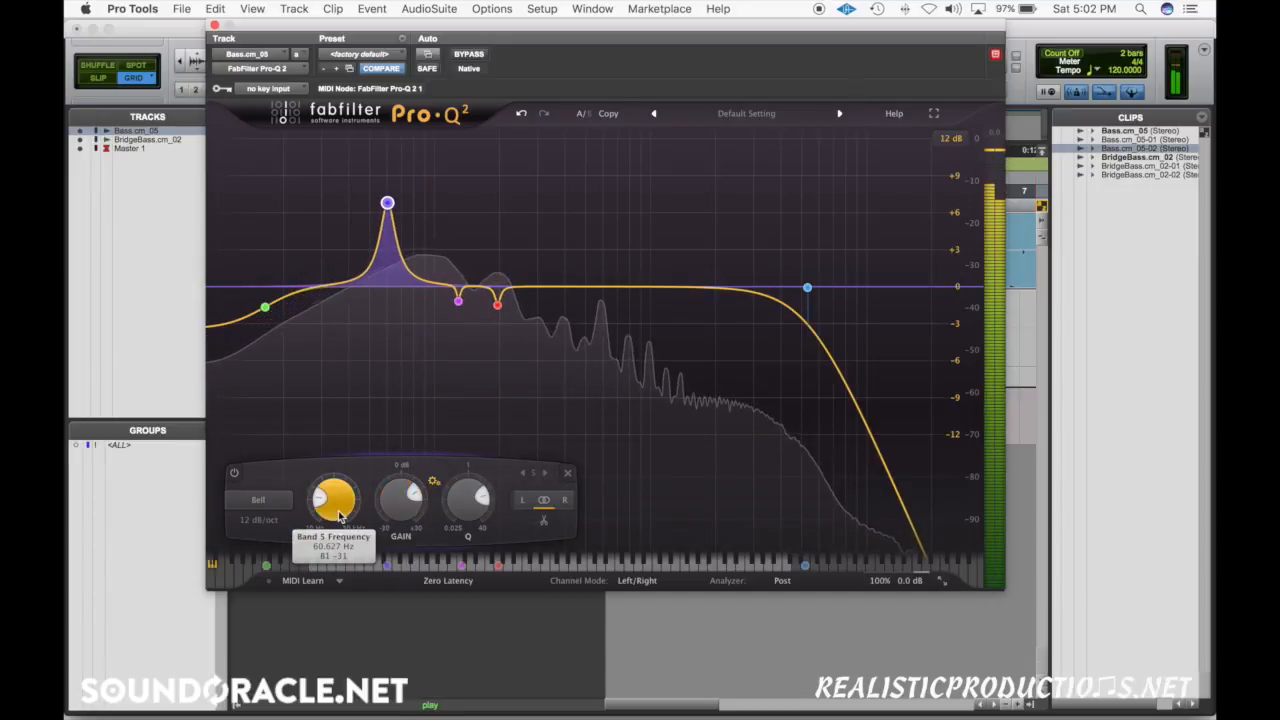
scroll(339, 515, up, 5)
scroll(339, 515, up, 3)
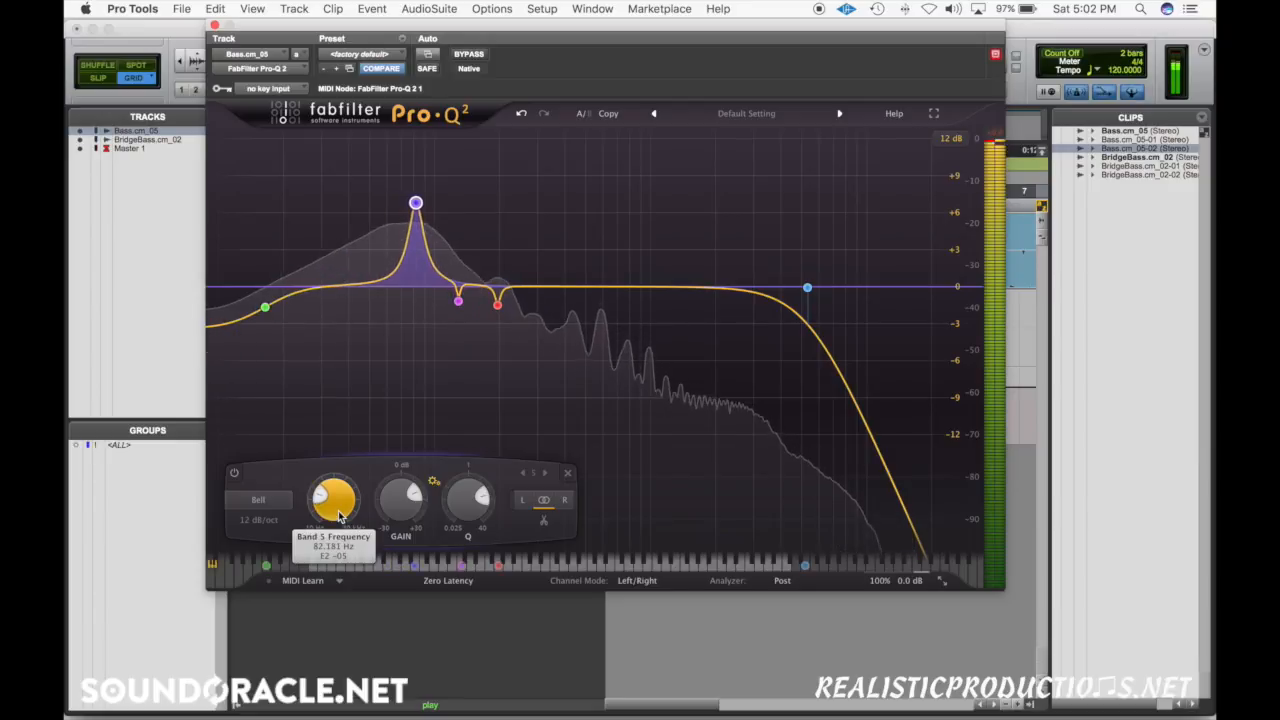
scroll(339, 515, down, 3)
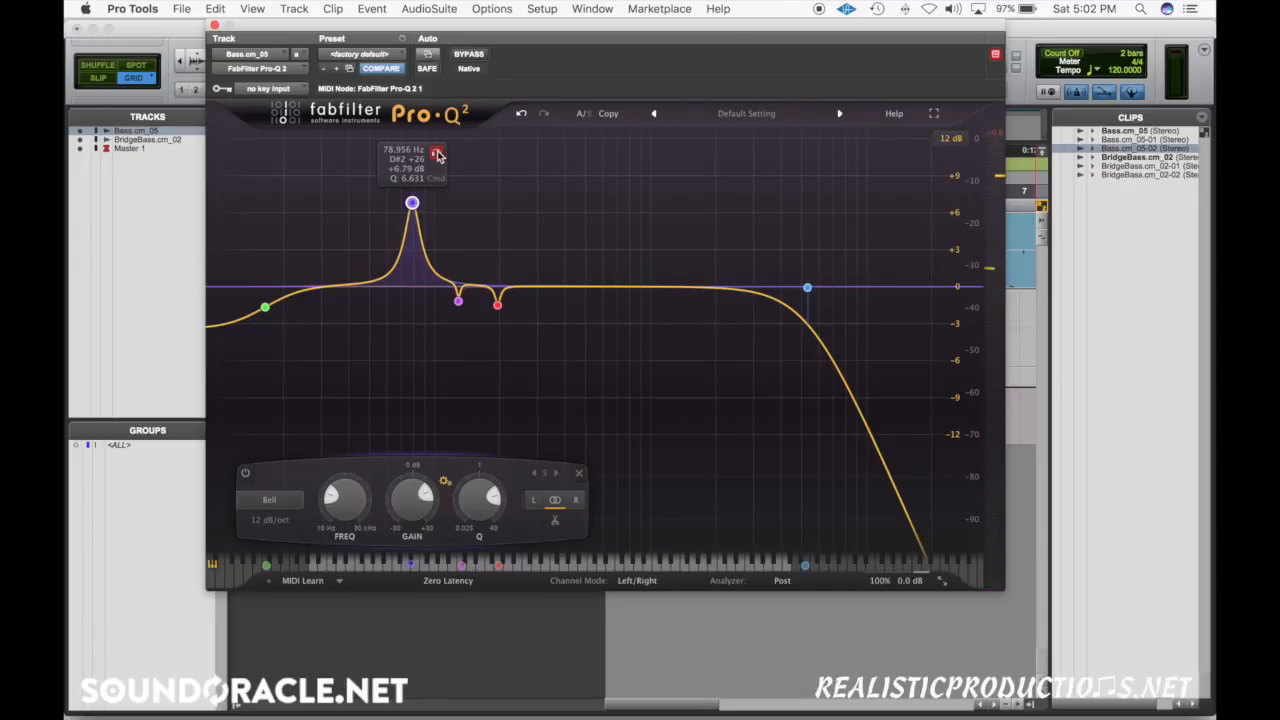
- Audition the low bell band alone during playback, settle it at about 75 Hz, and reduce its gain to about 2 dB
key(space)
click(437, 153)
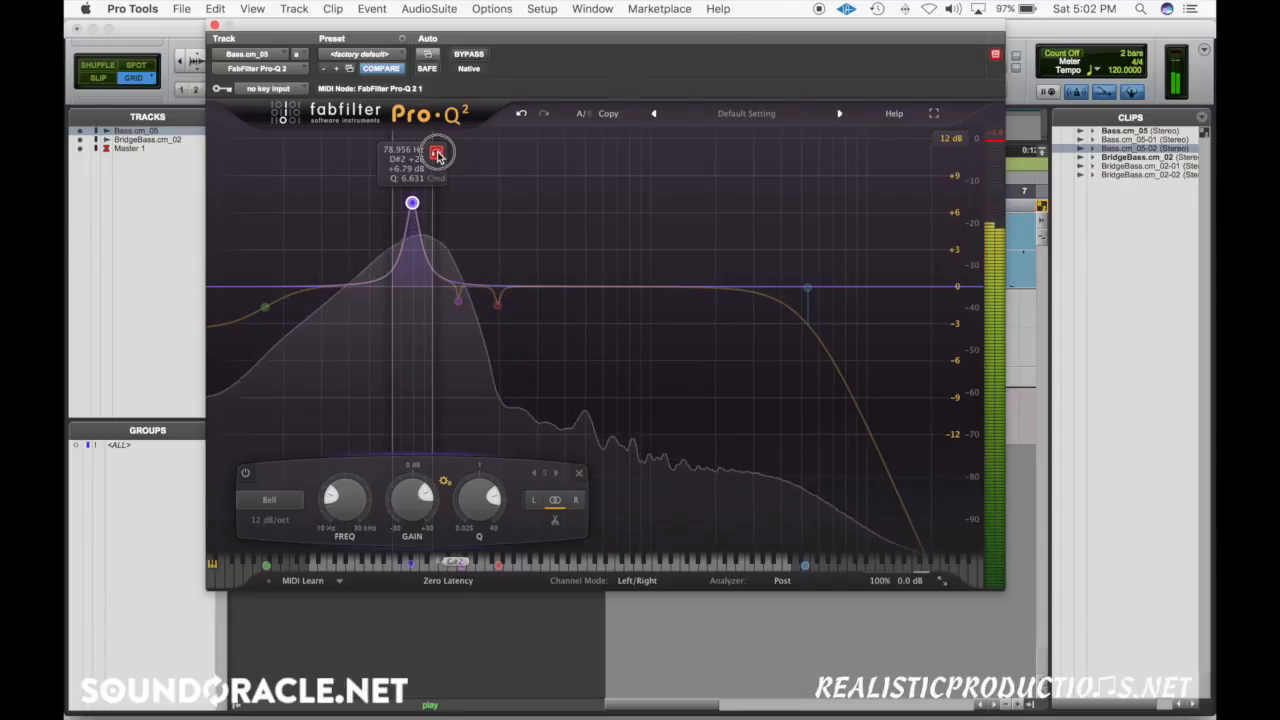
mouse_move(437, 153)
mouse_down()
mouse_move(418, 163)
mouse_move(435, 160)
mouse_up()
drag(407, 499, 407, 505)
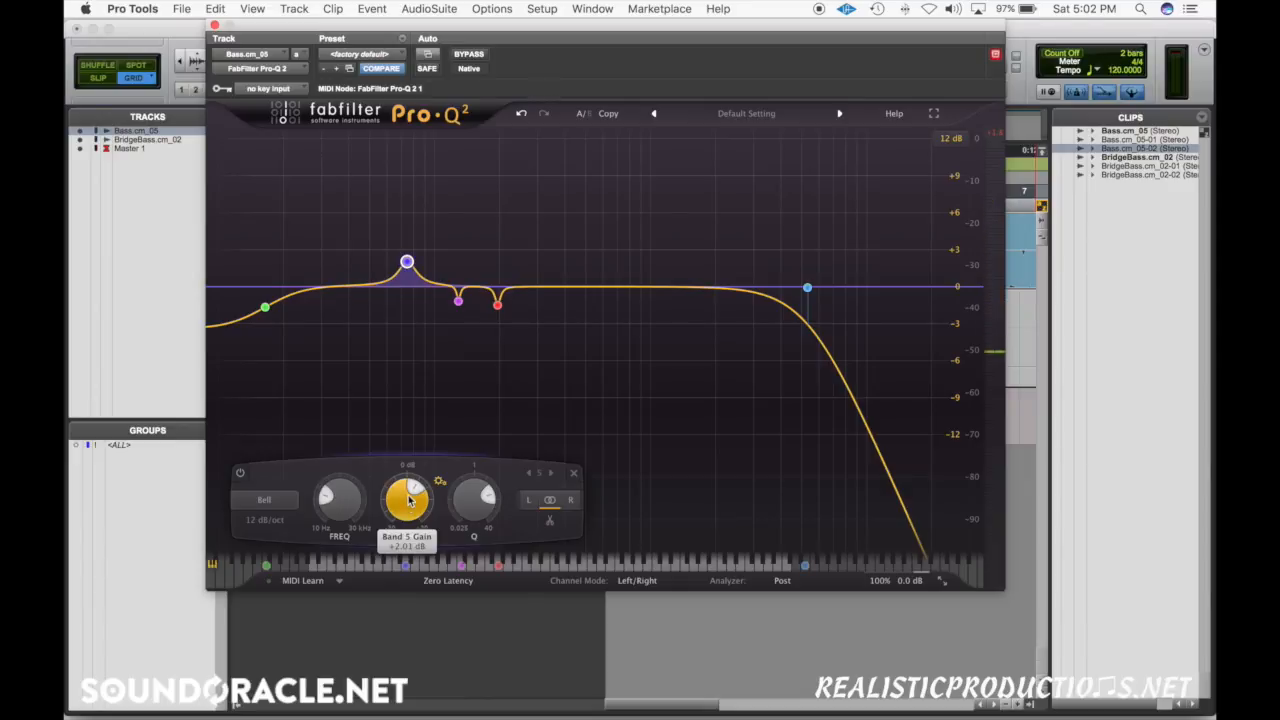
drag(408, 500, 408, 501)
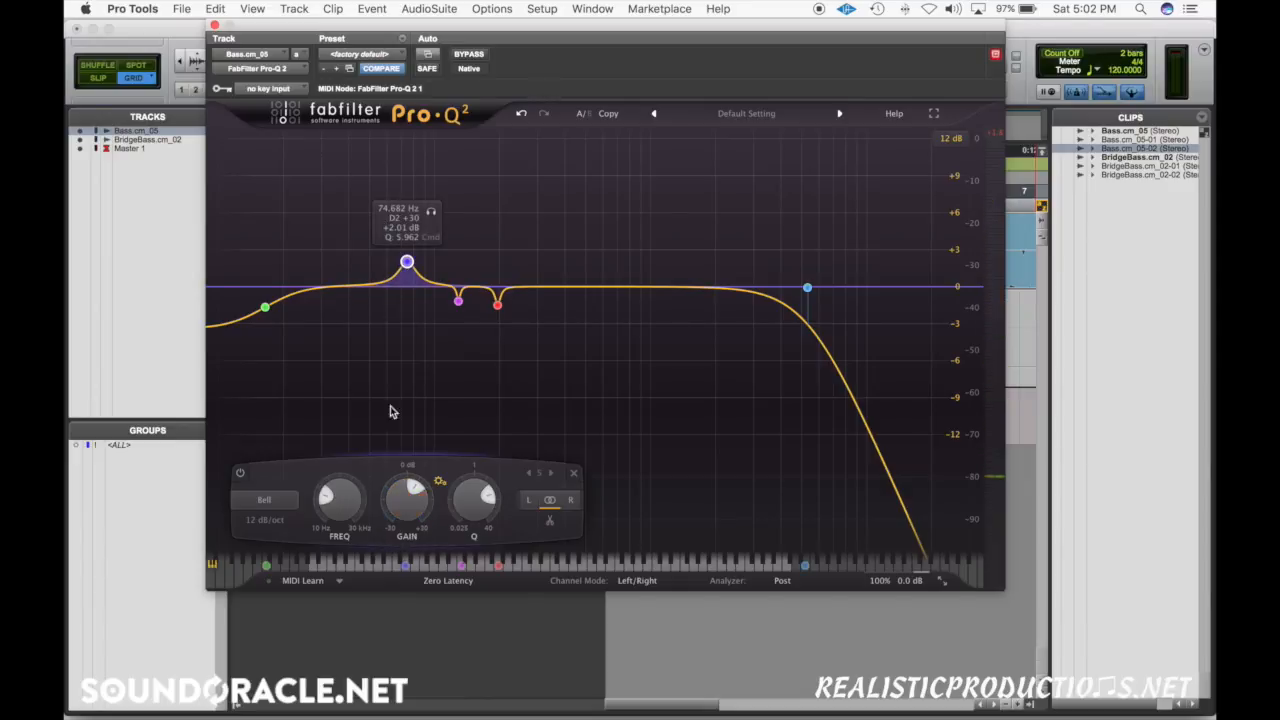
- Play the bass and toggle the equalizer's bypass on and off to compare the sound with and without it
key(space)
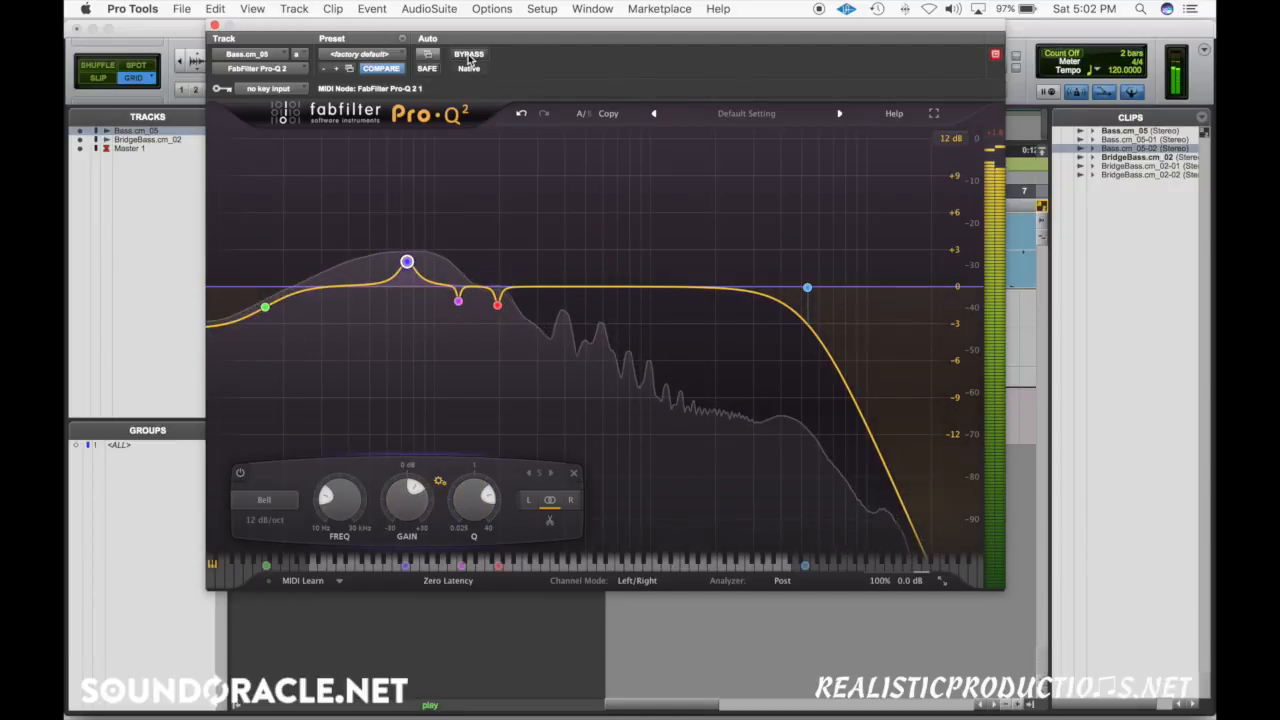
click(469, 56)
click(469, 56)
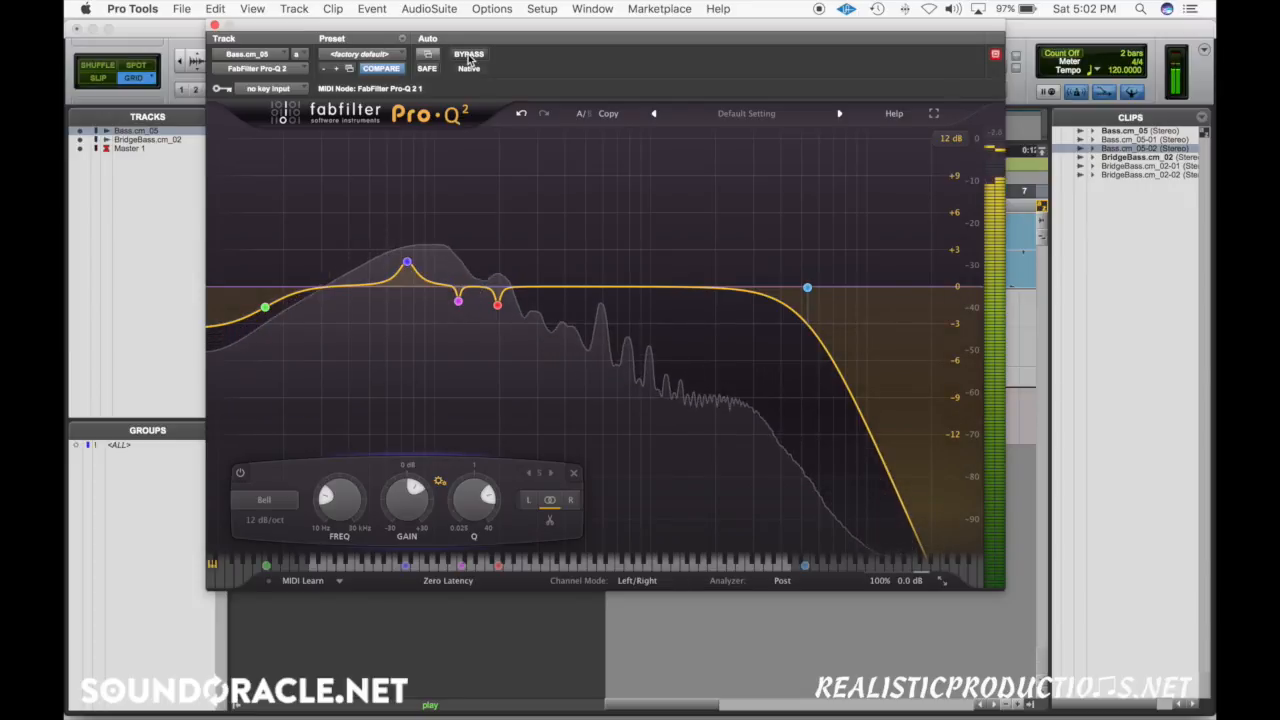
key(space)
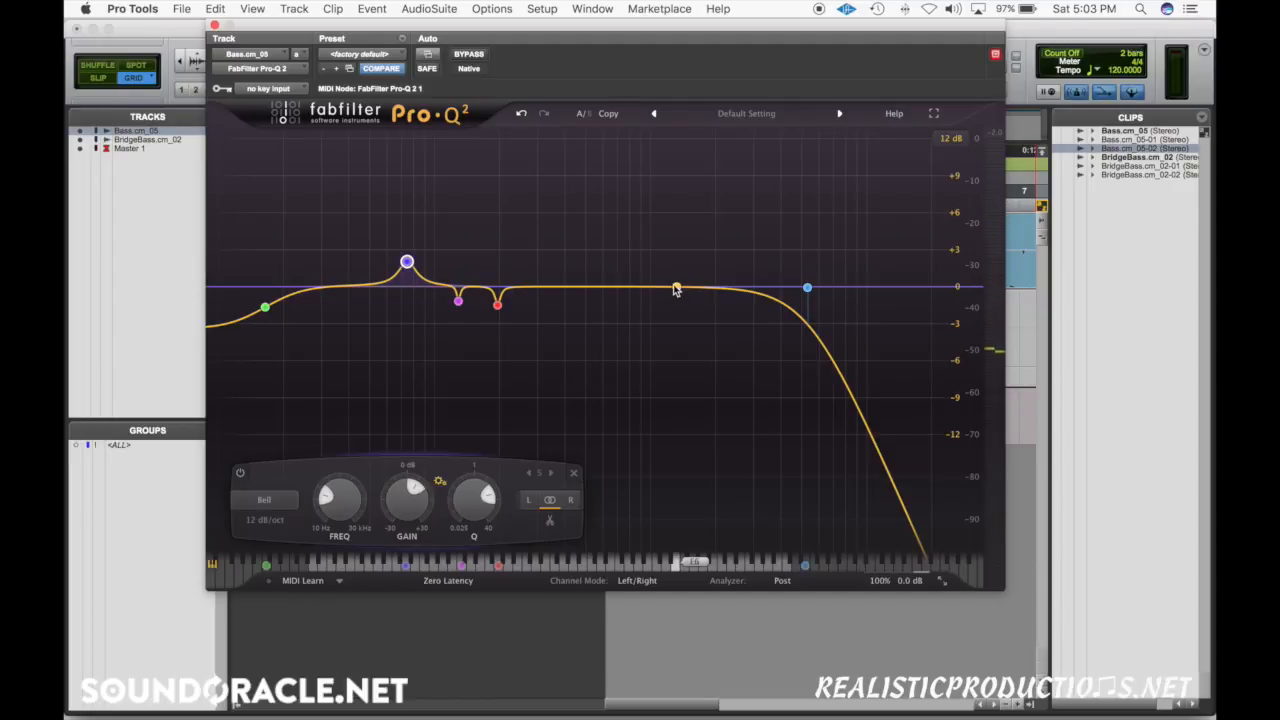
- Add a midrange bell band at about 807 Hz with a boost of about 4.6 dB and a Q near 2
drag(661, 289, 622, 247)
scroll(622, 248, up, 2)
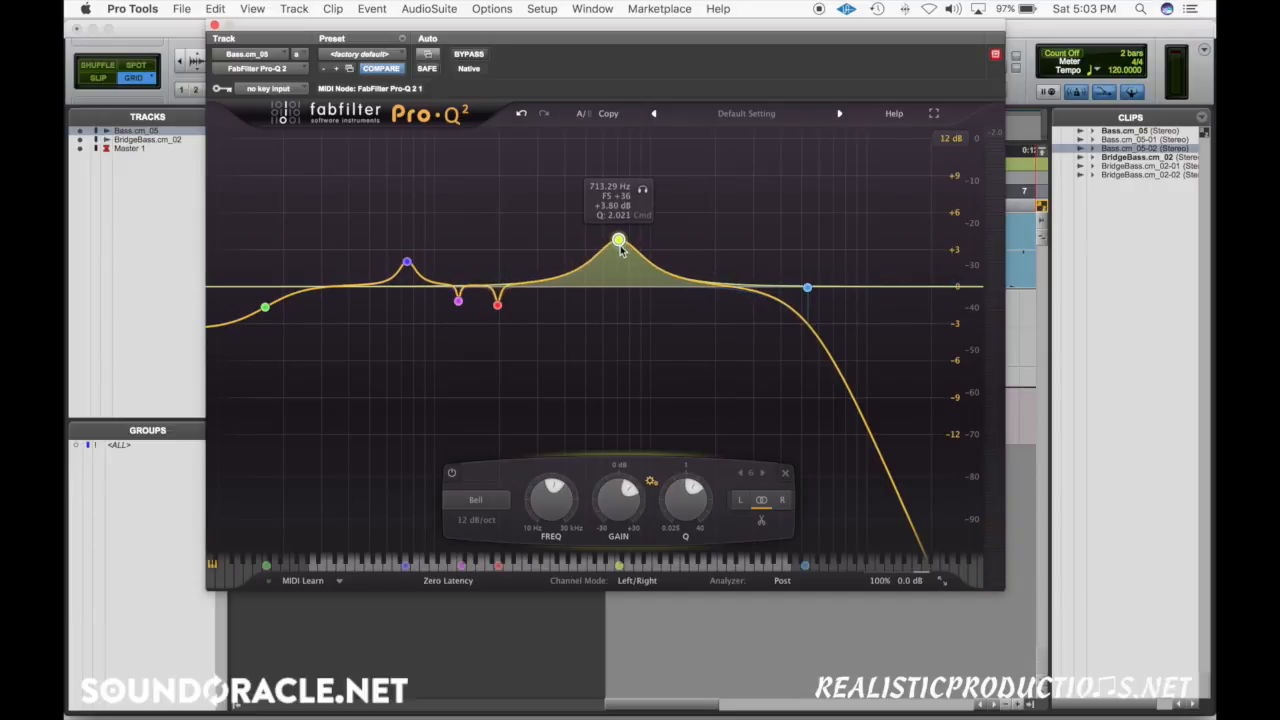
drag(618, 243, 629, 233)
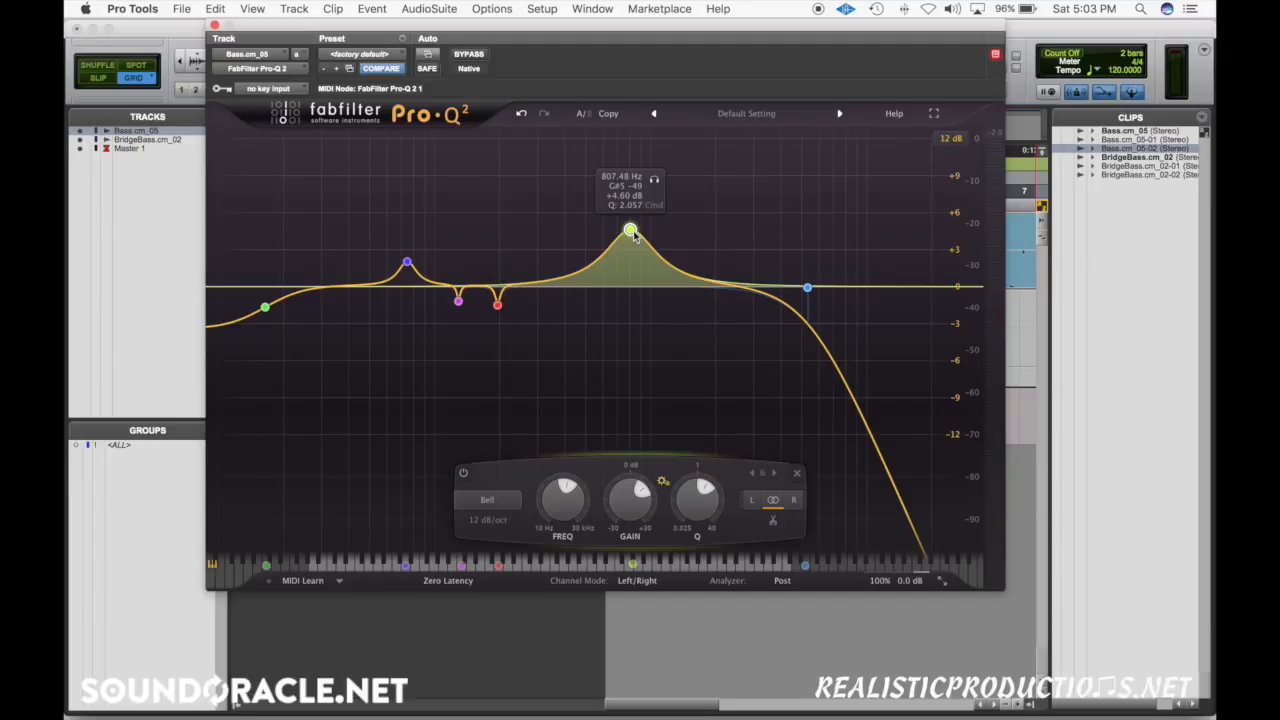
- Boost the midrange bell band to about 7.6 dB during playback and sweep its frequency to about 1264 Hz
key(space)
scroll(626, 500, up, 5)
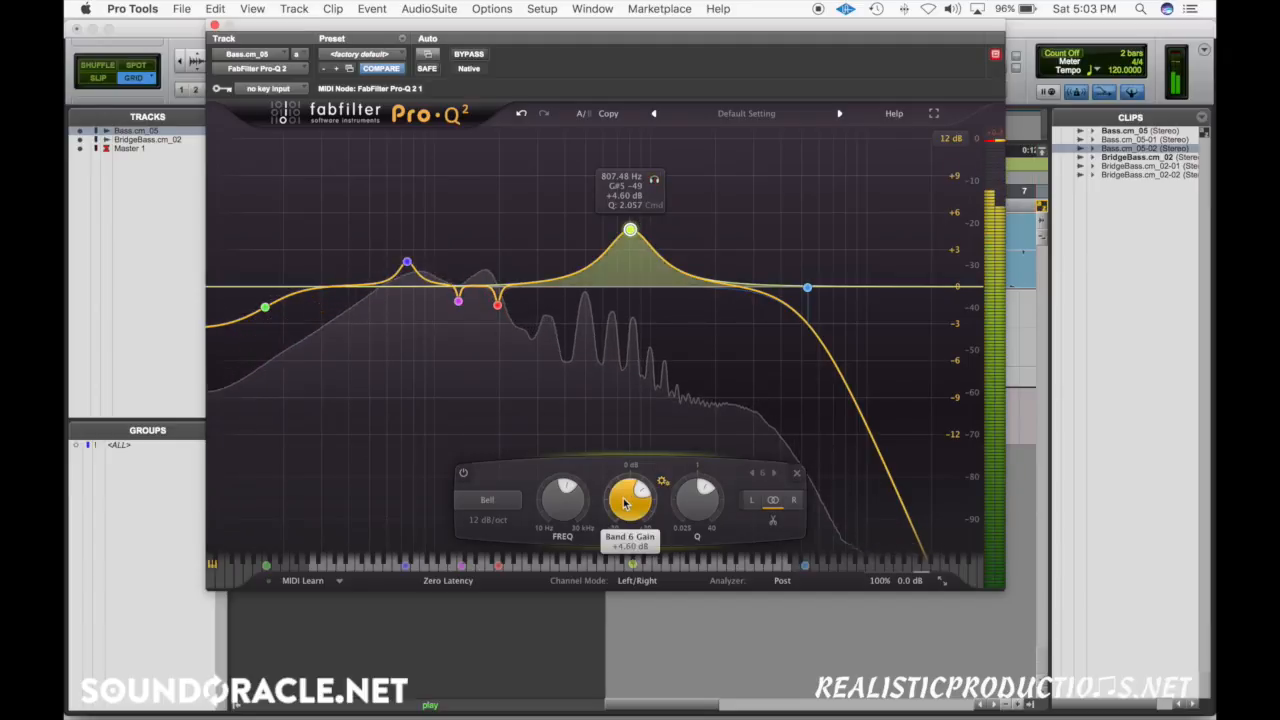
scroll(625, 504, up, 1)
scroll(554, 517, up, 5)
scroll(554, 517, down, 5)
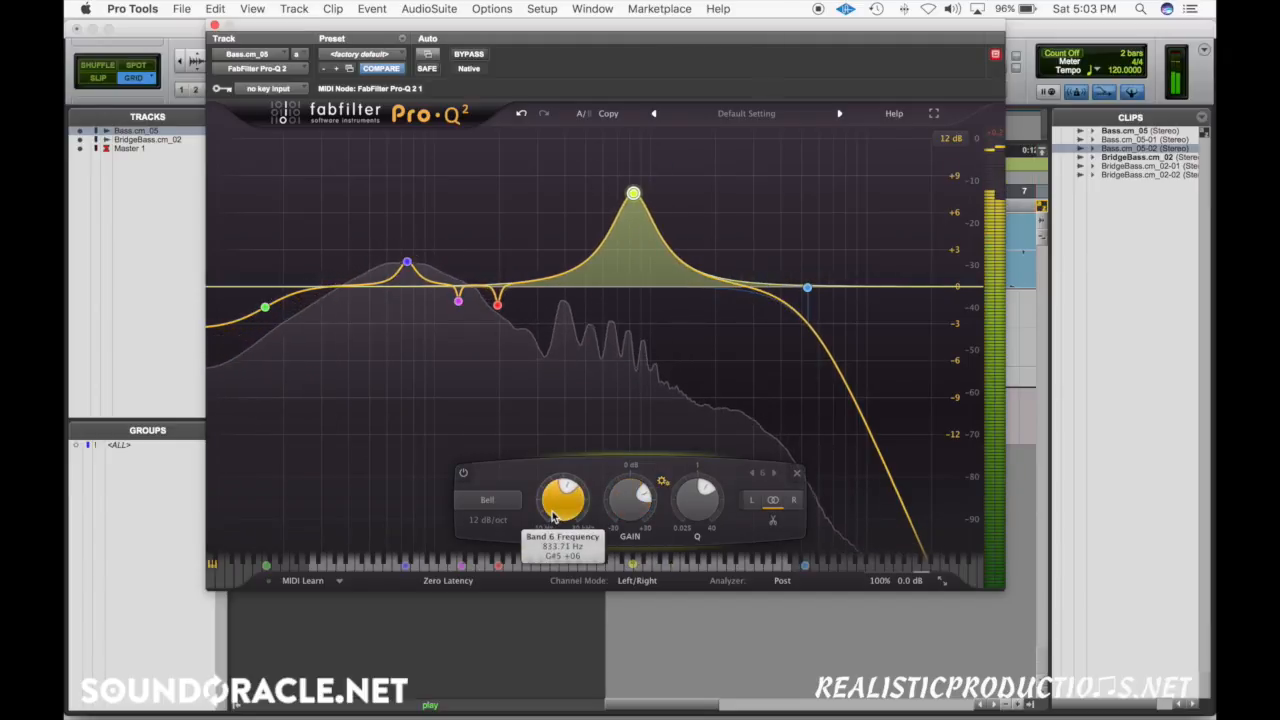
scroll(554, 517, up, 4)
scroll(554, 517, up, 2)
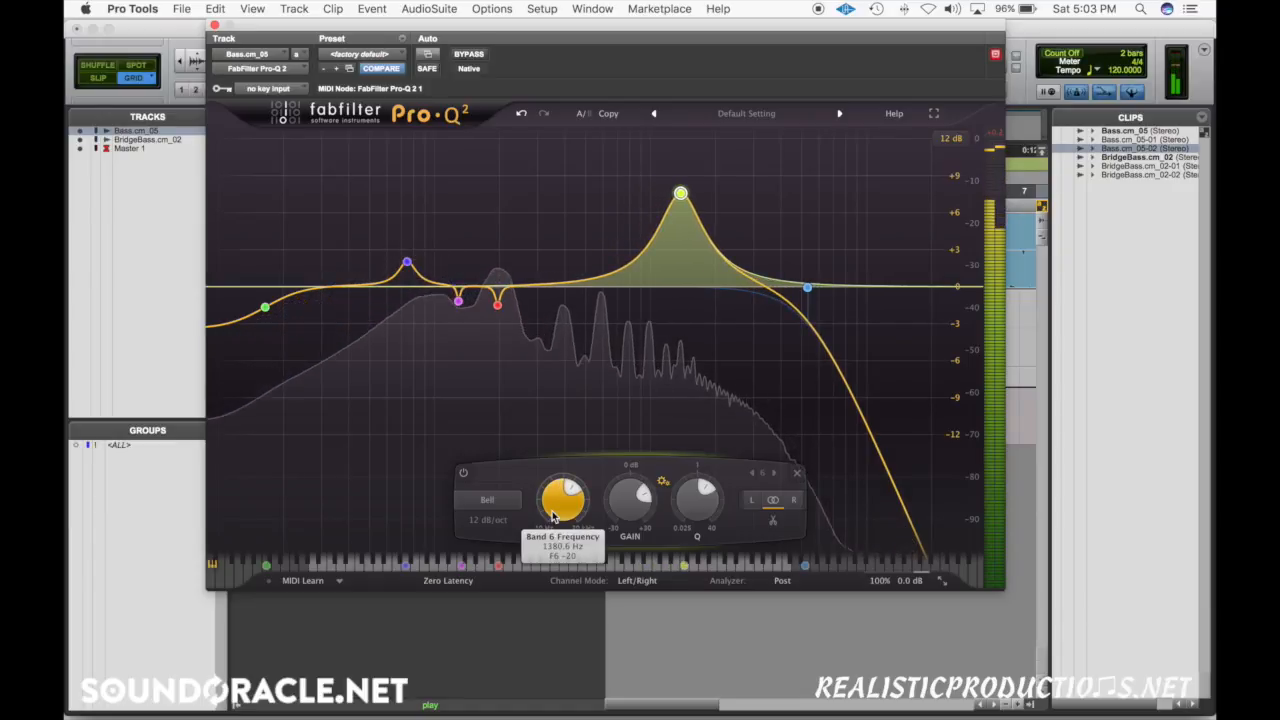
scroll(554, 517, down, 1)
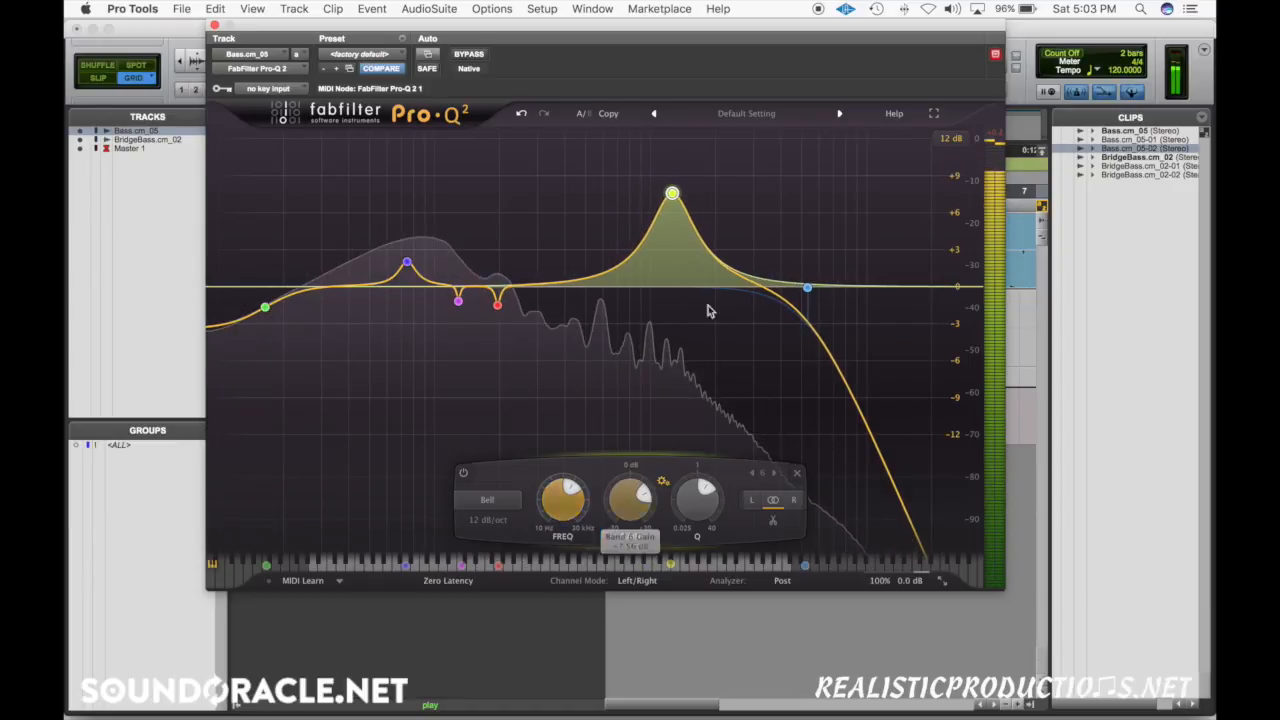
- Audition the midrange band alone, settle it at about 1242 Hz, and reduce its gain to about 2.3 dB
click(697, 146)
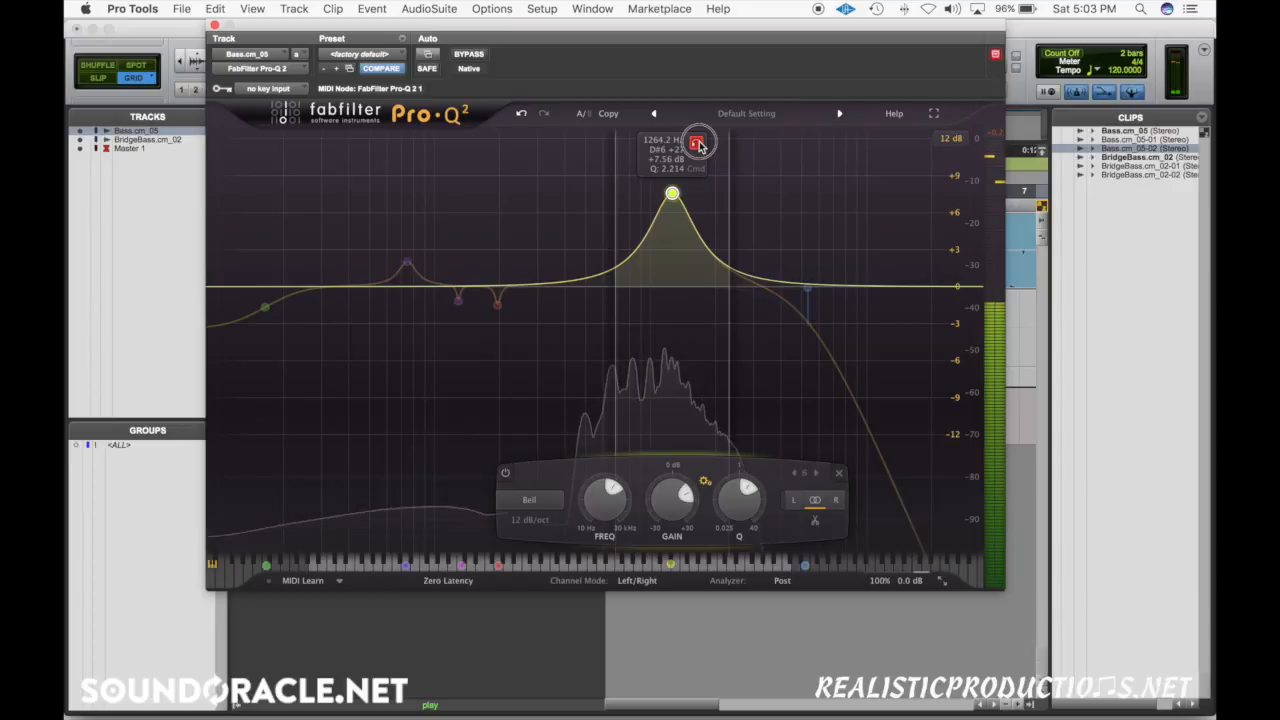
drag(697, 146, 700, 172)
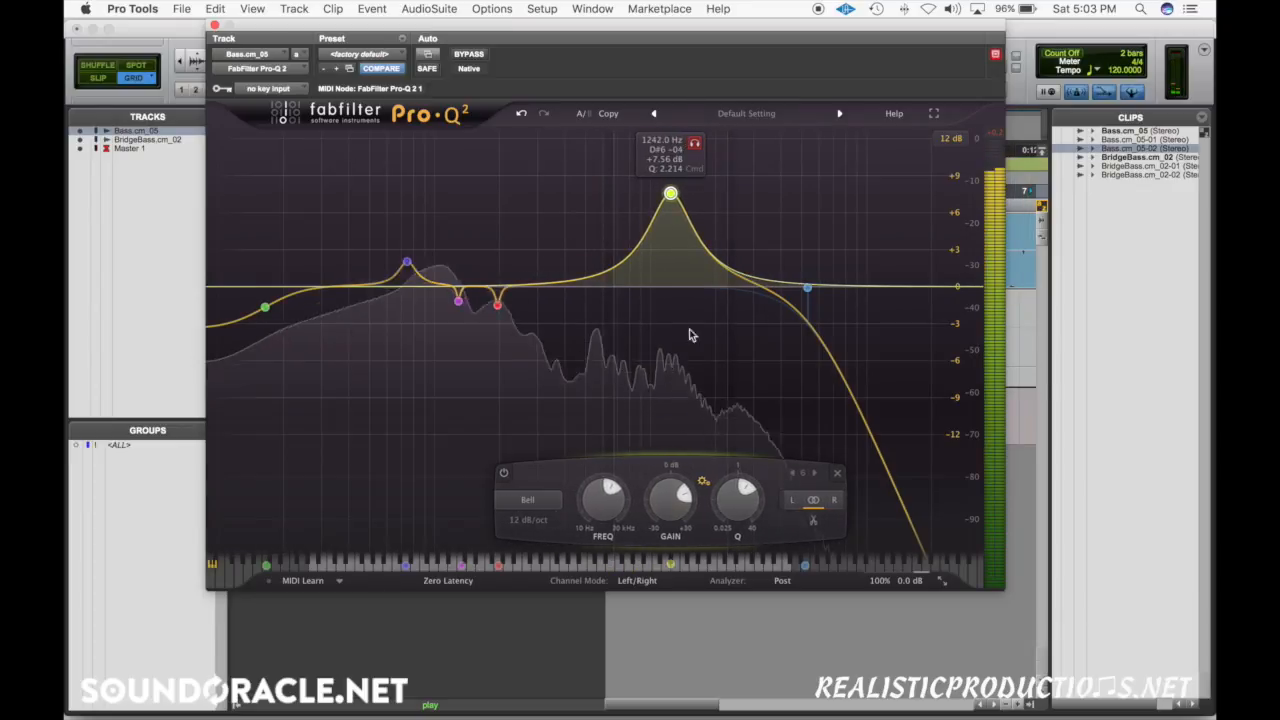
drag(667, 512, 669, 517)
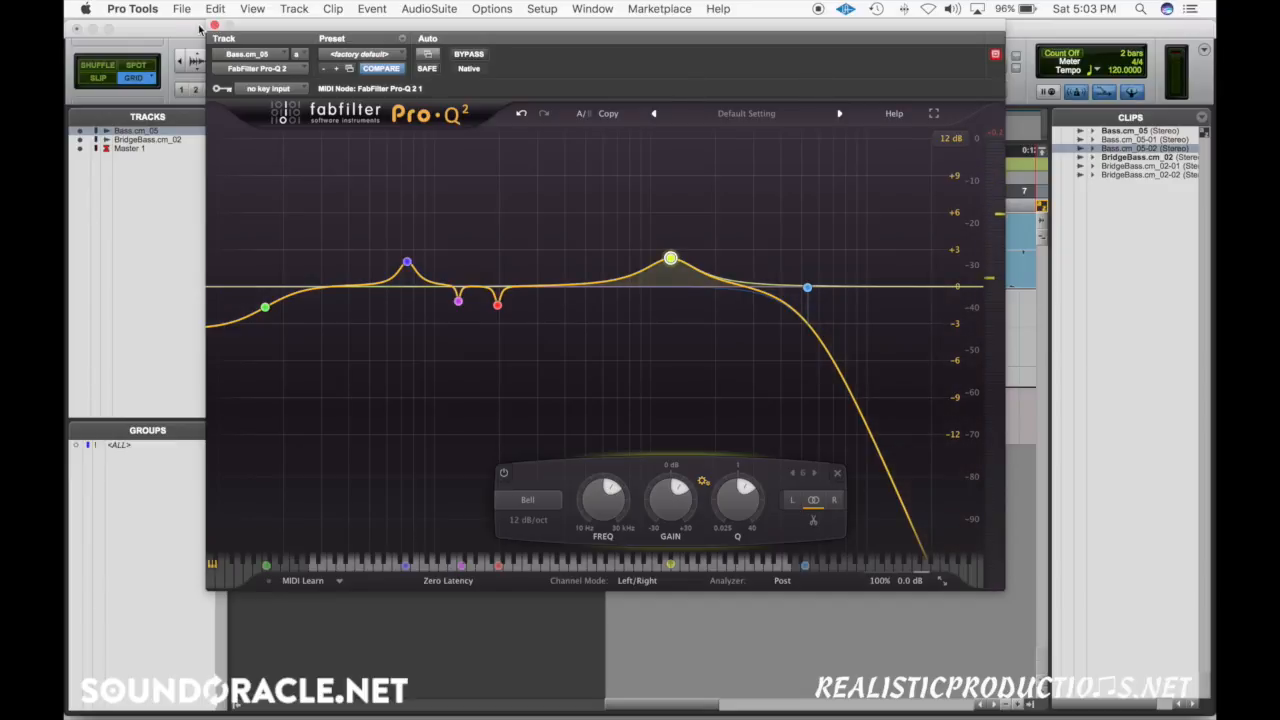
- Switch from the Bass.cm_05 equalizer to the BridgeBass.cm_02 track's Pro-Q 2, and play the soloed bridge bass clip
click(214, 26)
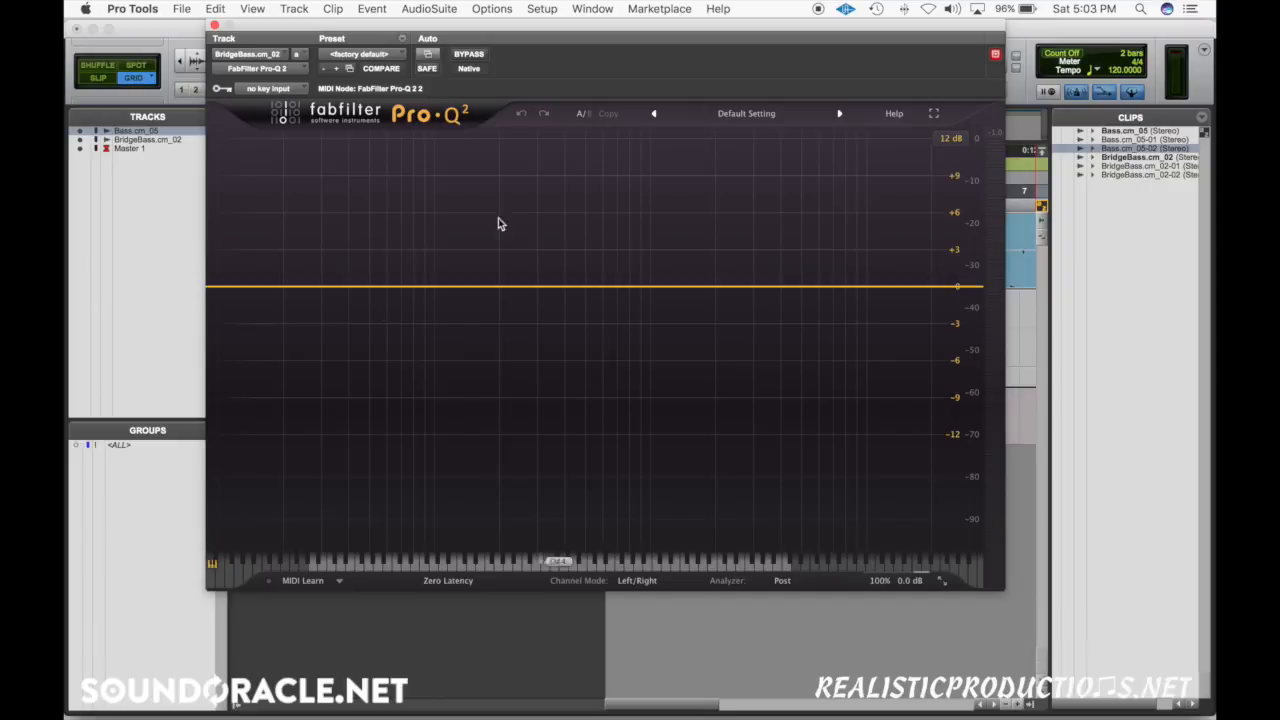
drag(474, 35, 467, 254)
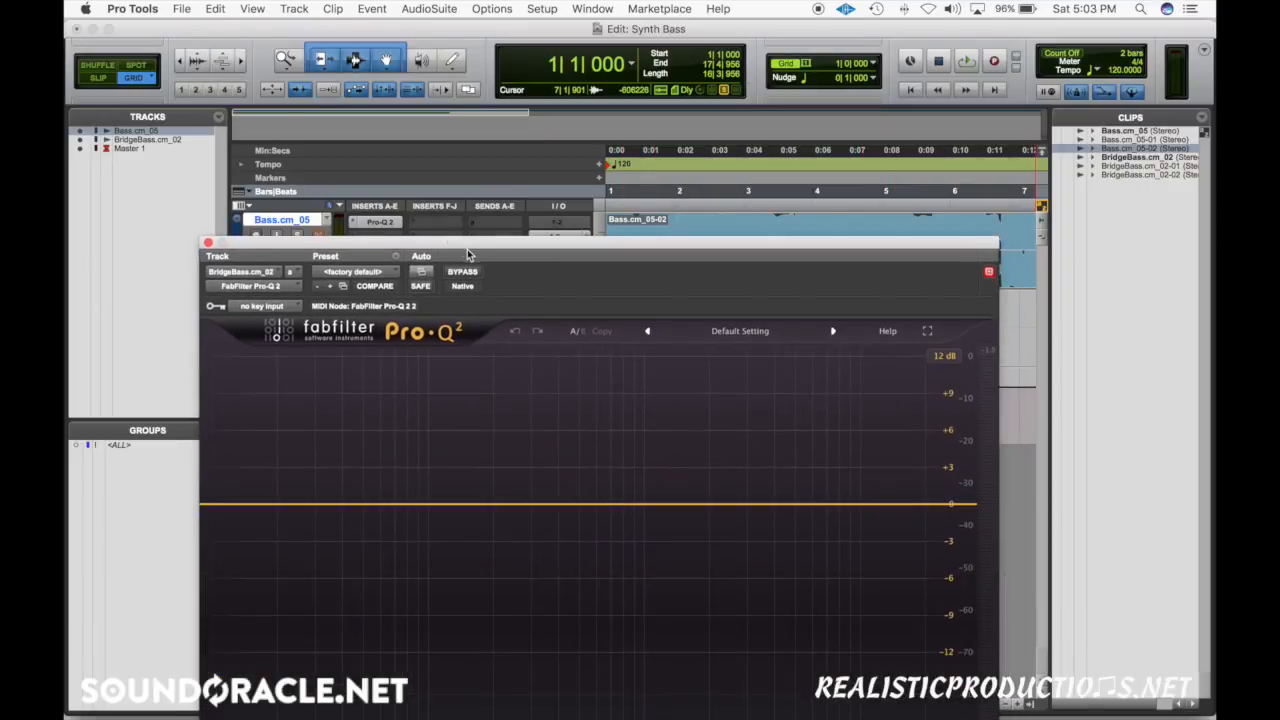
drag(649, 246, 684, 501)
click(770, 351)
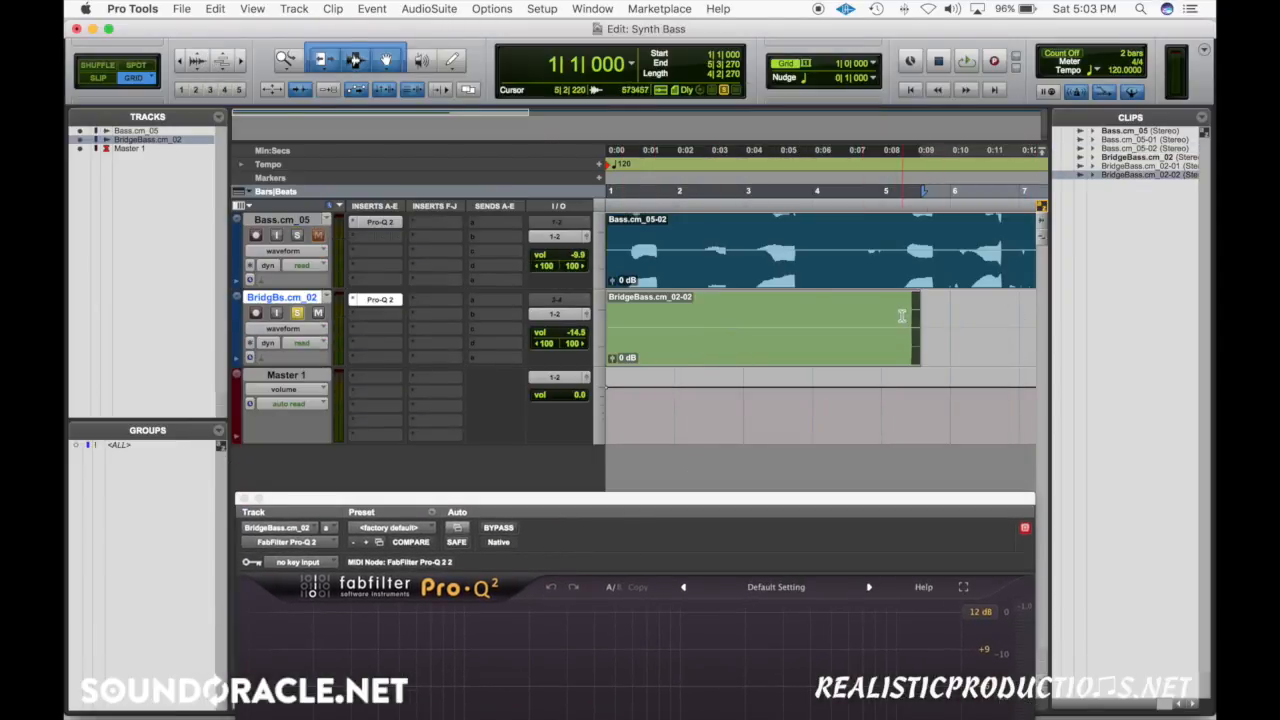
key(space)
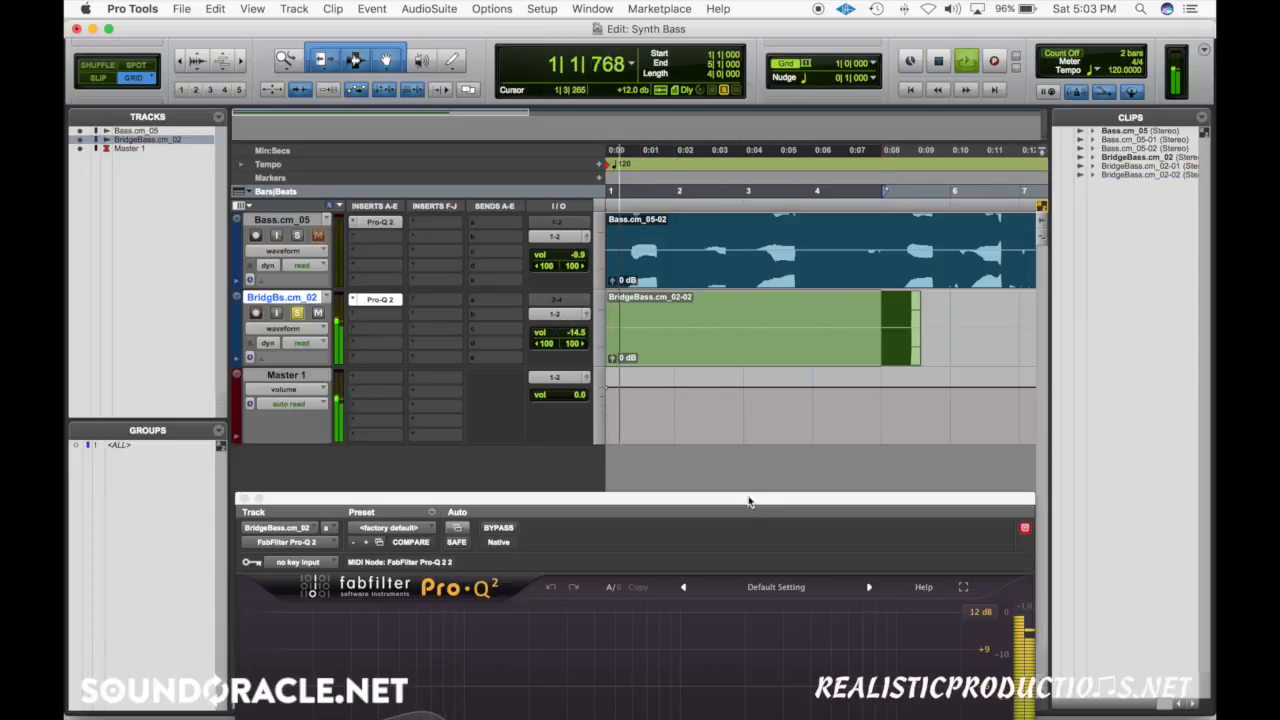
drag(749, 499, 715, 65)
- Reduce the extreme lows about 1.5 dB with a low shelf, and cut about 1.5 dB at 113 Hz with a Q 40 bell
click(224, 326)
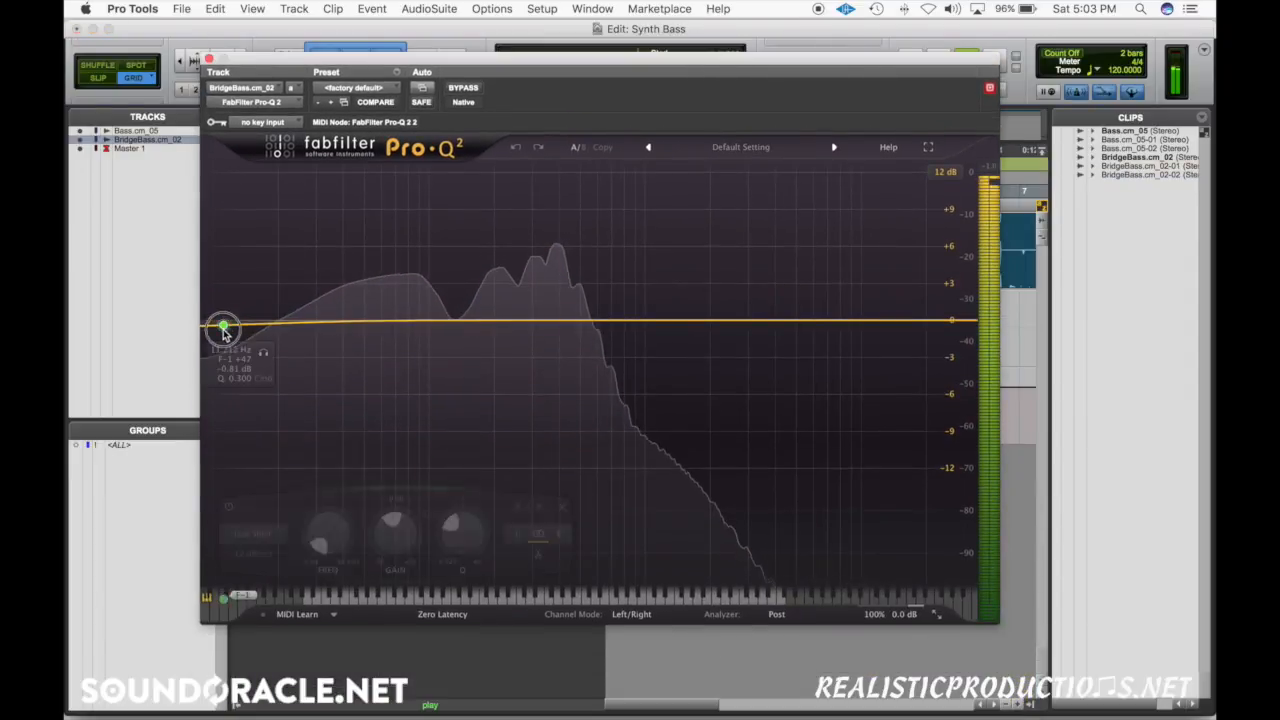
drag(224, 326, 252, 341)
drag(449, 320, 437, 257)
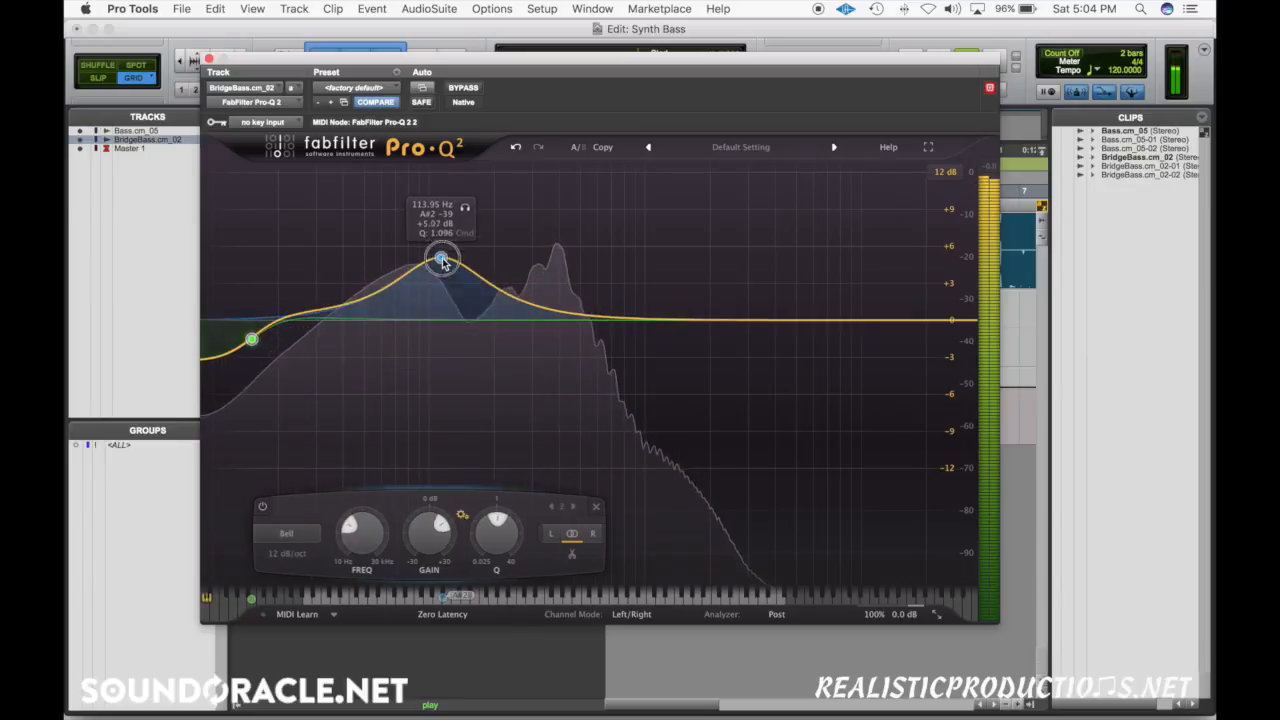
scroll(441, 252, up, 10)
mouse_move(465, 199)
mouse_down()
mouse_move(444, 218)
mouse_move(468, 214)
mouse_up()
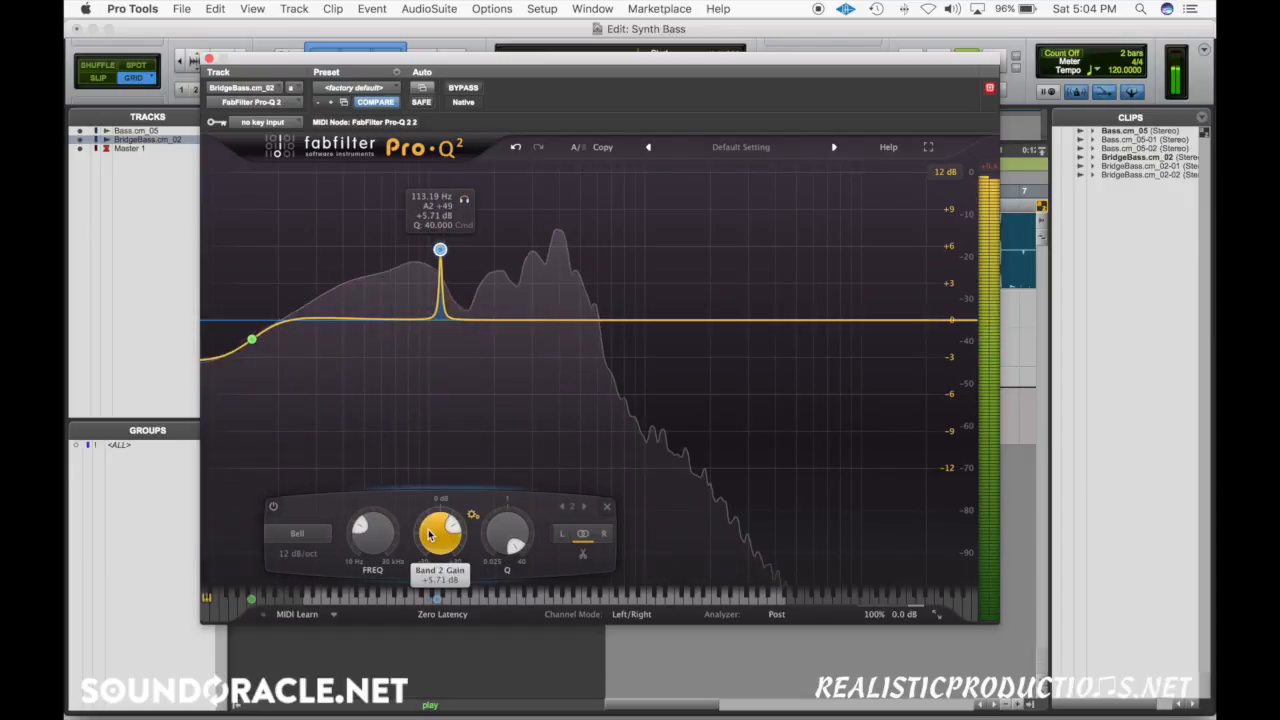
drag(430, 523, 432, 540)
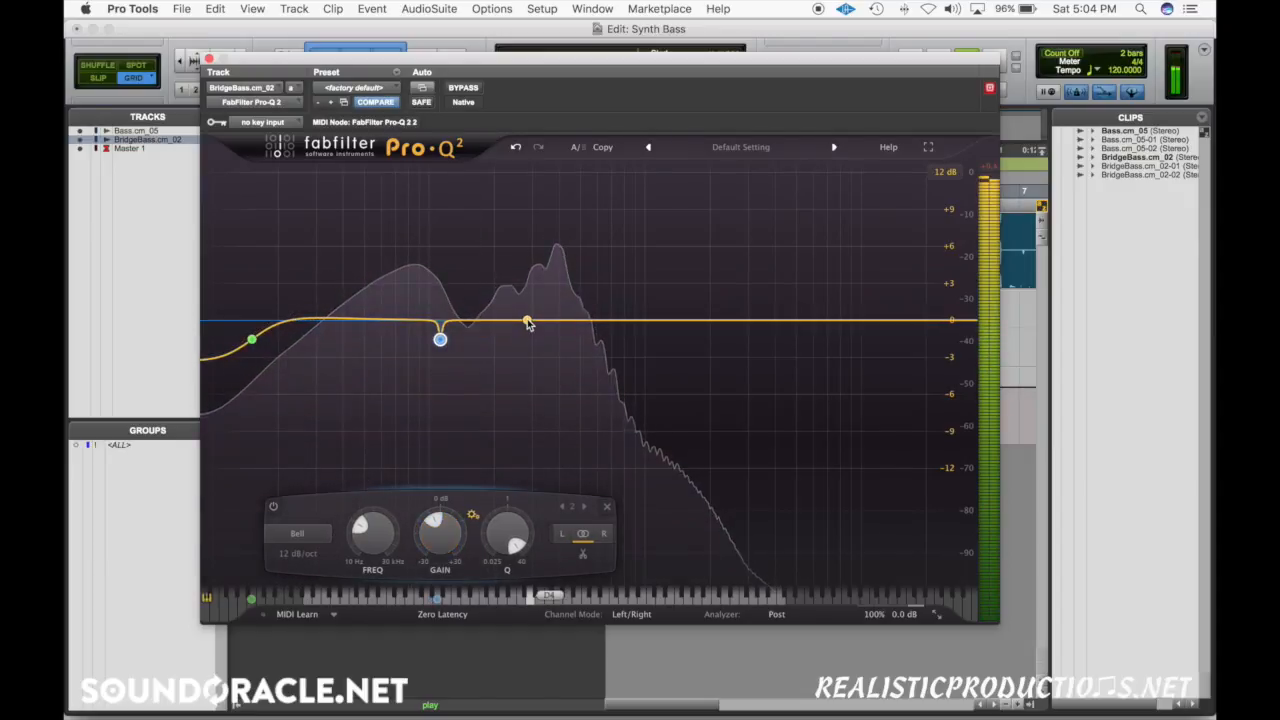
- Add a narrow bell band in the low mids just above the 113 Hz cut, audition it alone, and cut it about 1 dB
drag(526, 320, 521, 261)
drag(543, 212, 520, 241)
scroll(500, 535, down, 4)
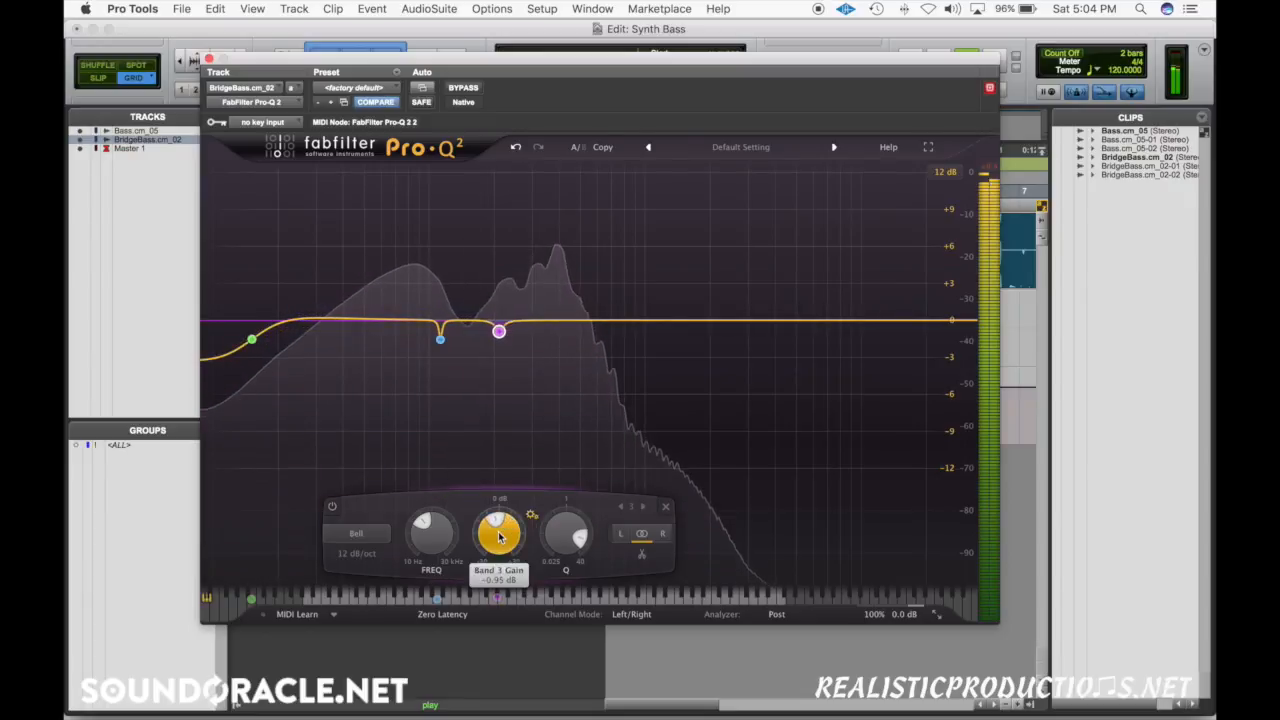
- Sweep a narrow bell band through the low bass, settling at about 73 Hz with a Q near 14.7 and a boost of about 1.7 dB
click(380, 288)
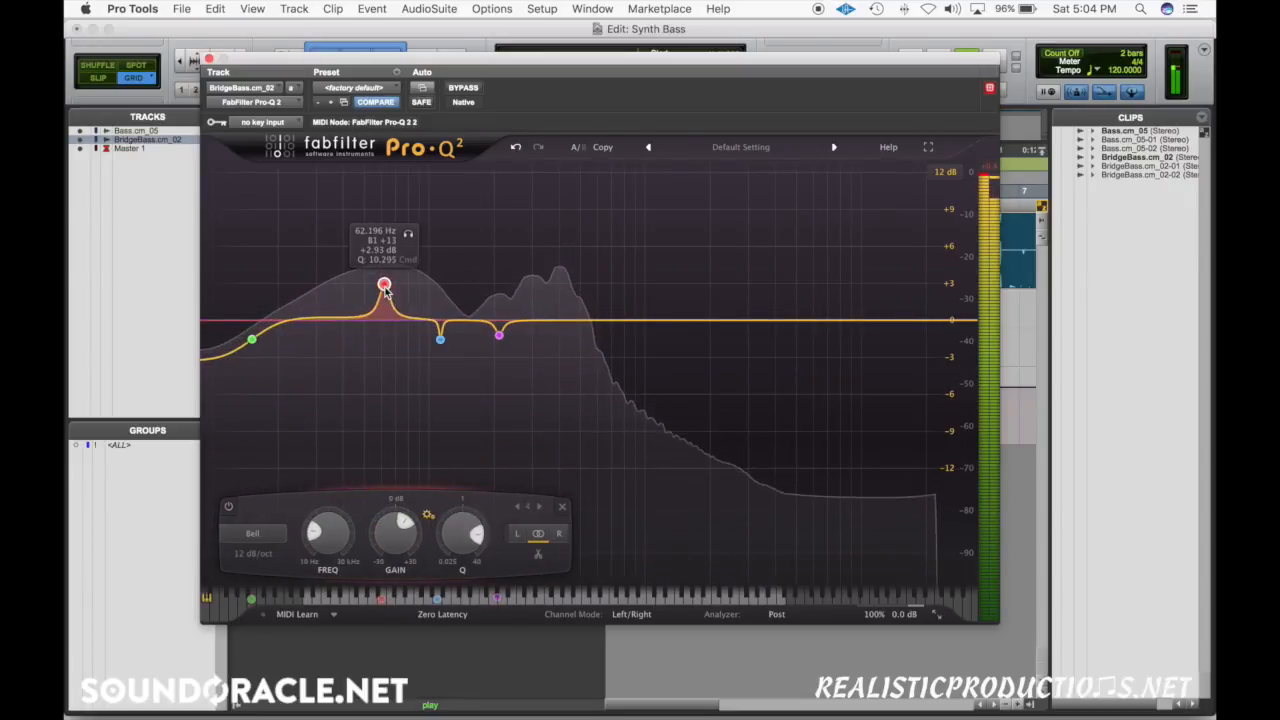
drag(384, 290, 377, 259)
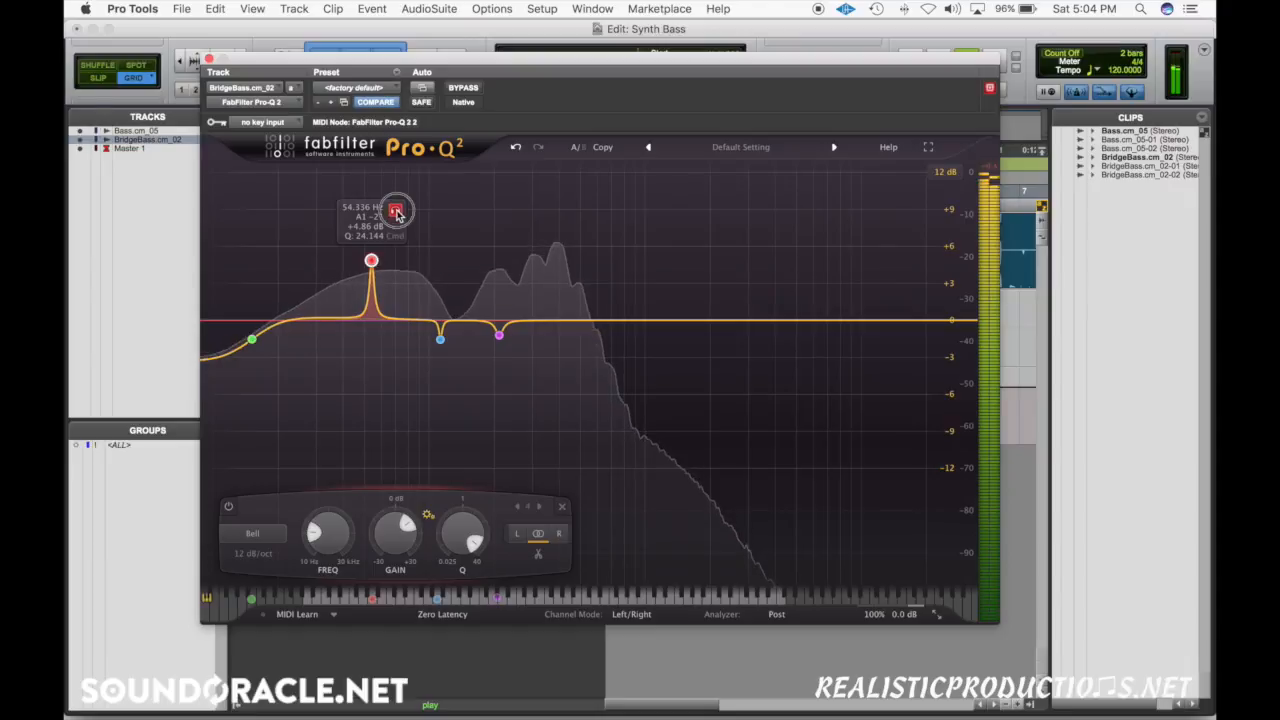
drag(396, 213, 405, 212)
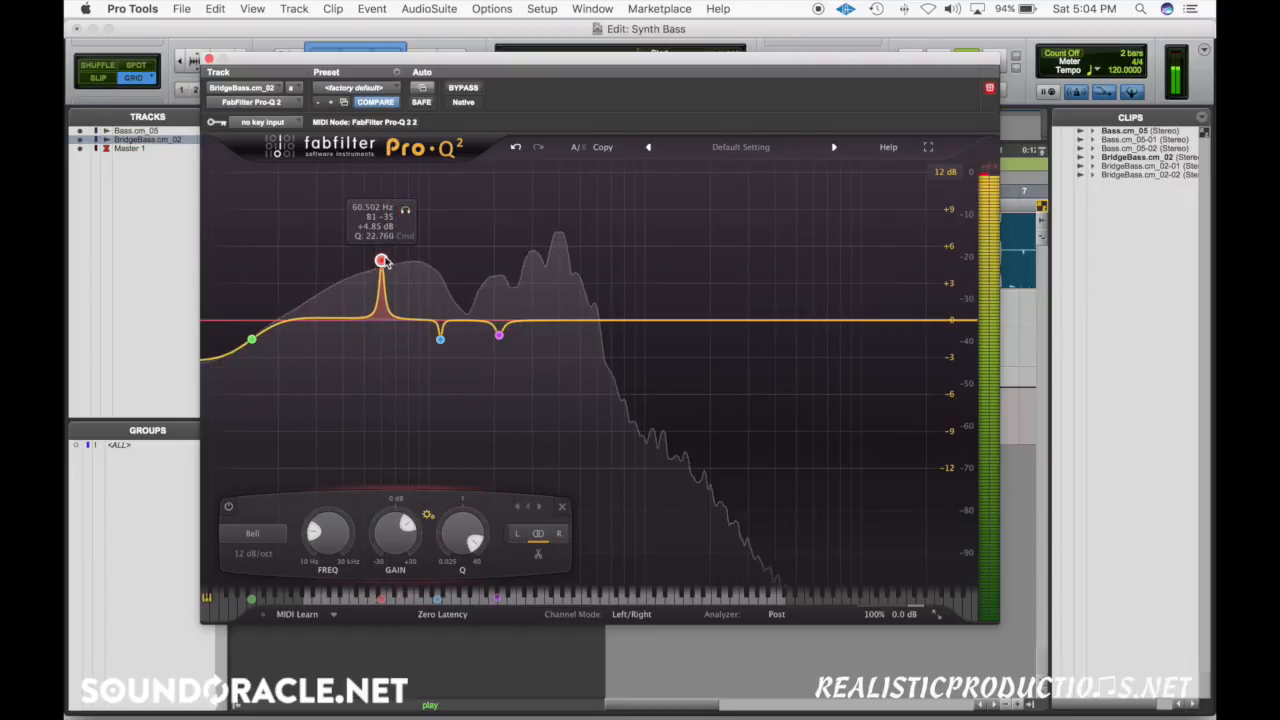
drag(384, 261, 401, 228)
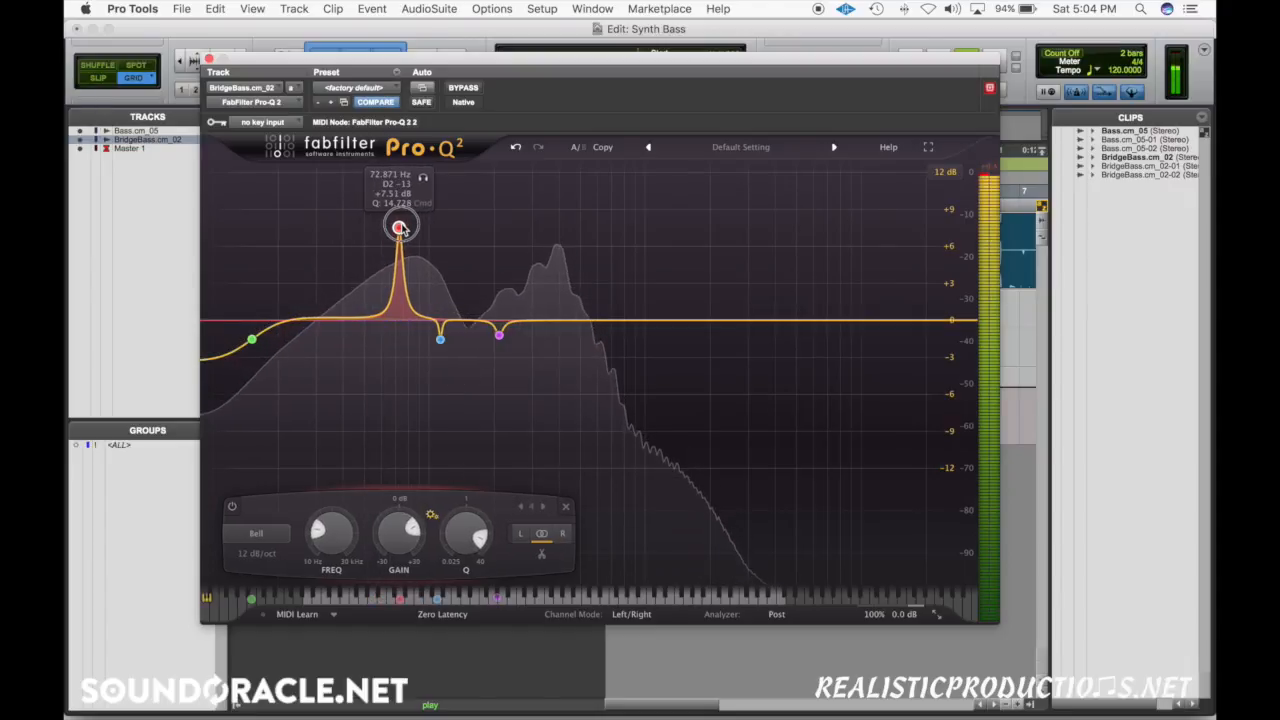
drag(398, 528, 398, 545)
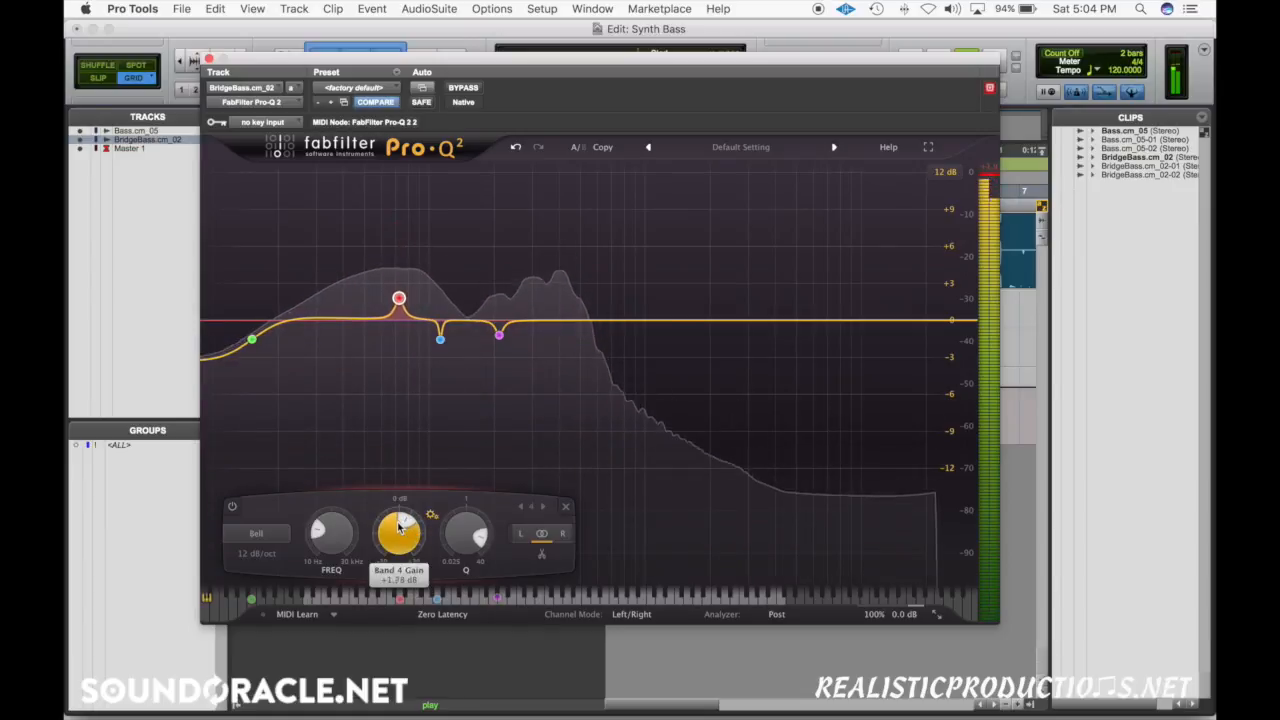
- Roll off the top end with a high-cut filter, and add a bell boost of about 1.1 dB at 1320 Hz with a Q near 1.6
click(962, 320)
drag(962, 320, 791, 320)
mouse_move(669, 320)
mouse_down()
mouse_move(651, 266)
mouse_move(672, 311)
mouse_up()
- Compare the bridge bass with the equalizer bypassed and active, and close the plug-in window with playback stopped
click(464, 88)
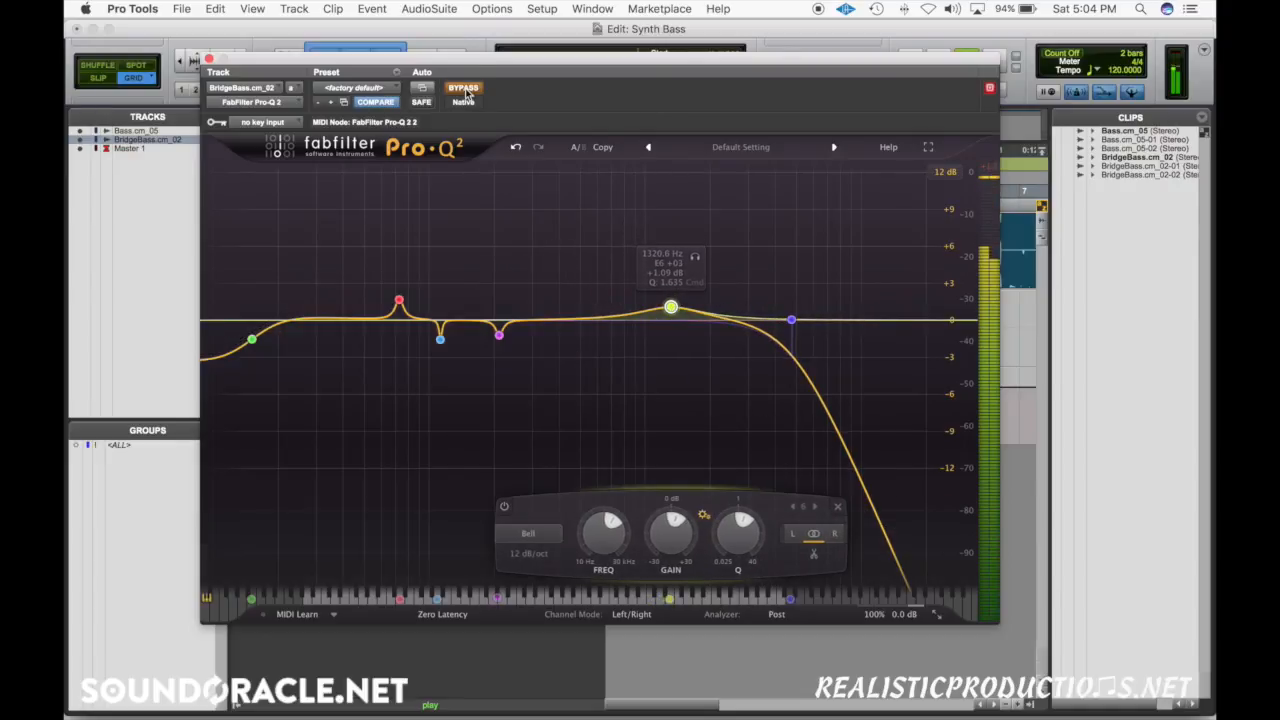
click(464, 88)
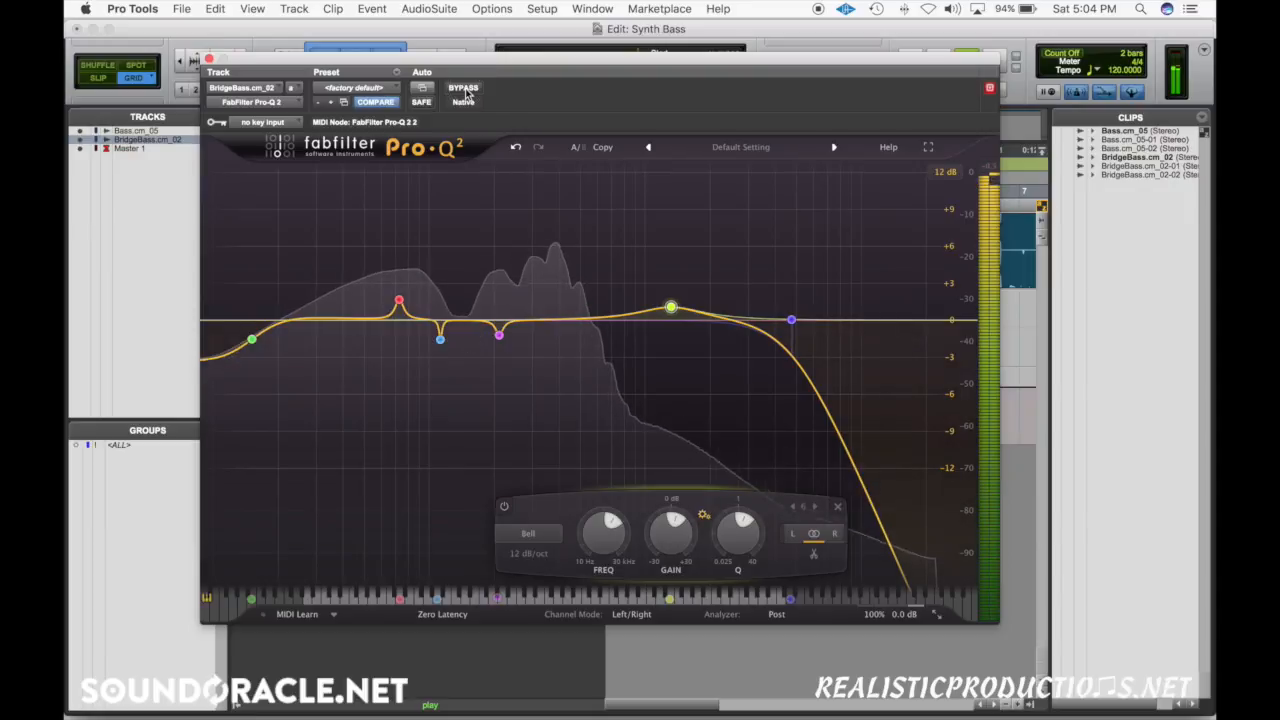
key(space)
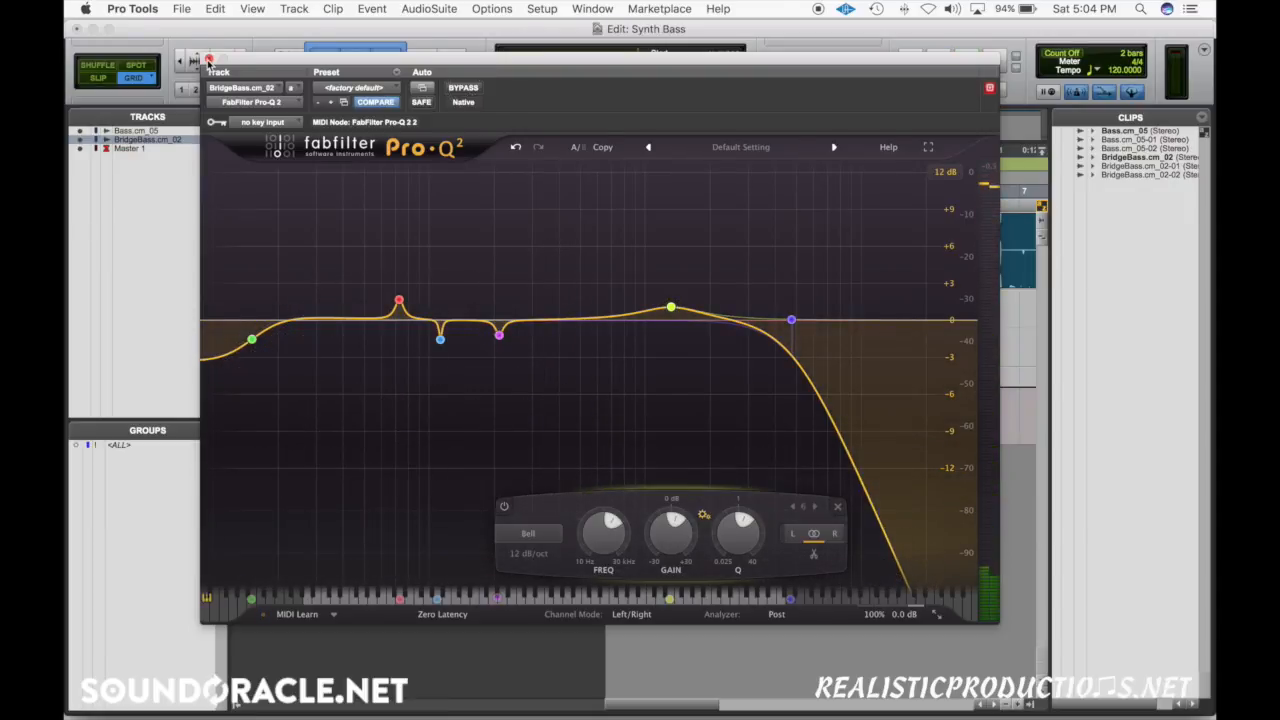
click(209, 59)
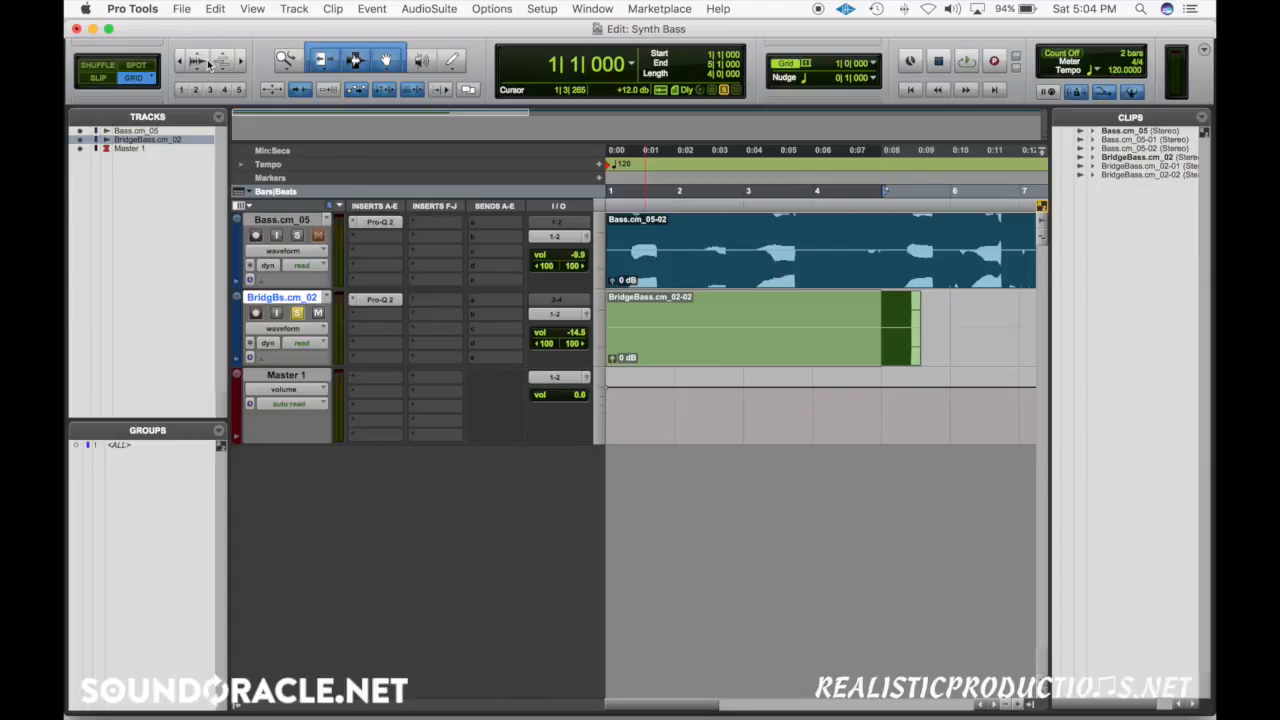